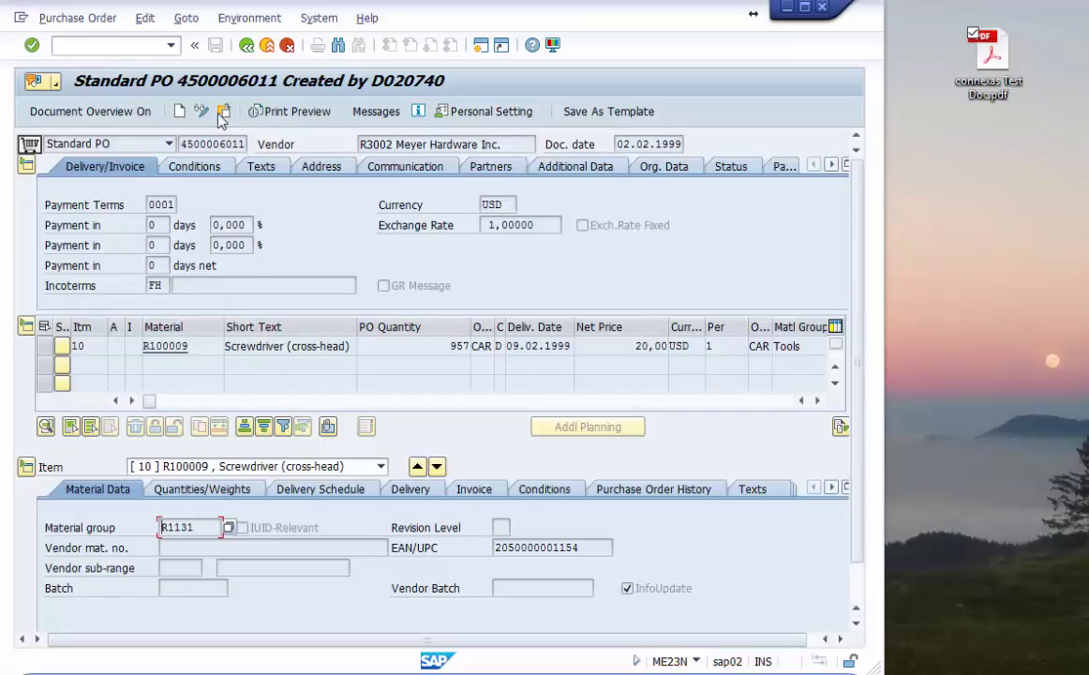
# Store connexas Test Doc.pdf from the desktop as a business document of type PO in Alfresco - Demo on the purchase order, described as Demo1.
pyautogui.click(38, 81)
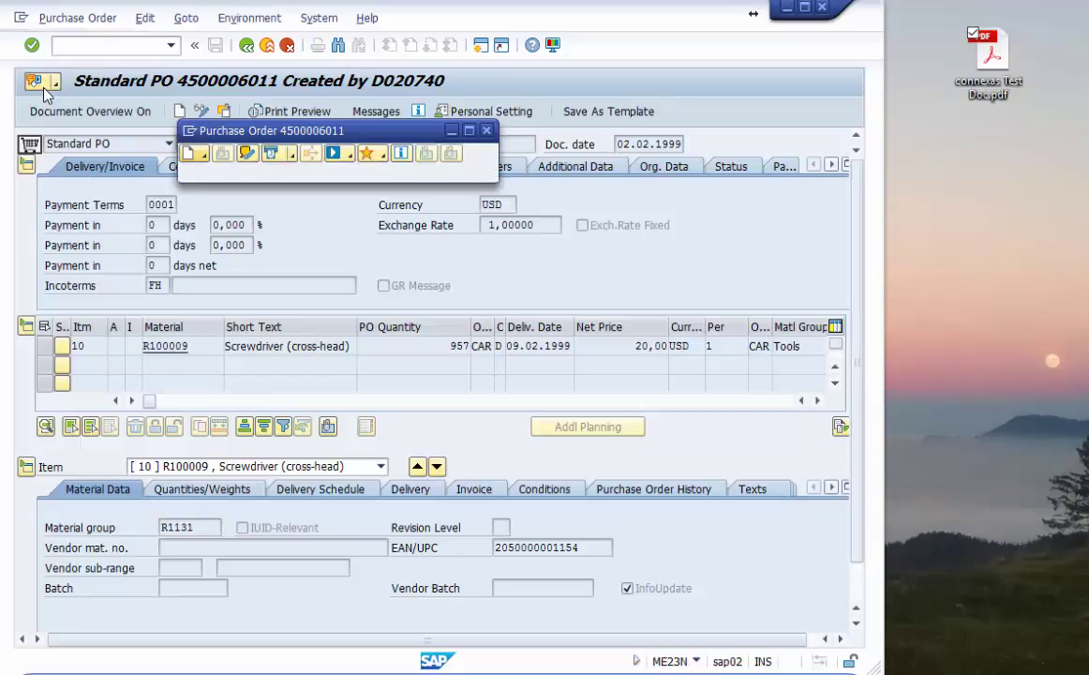
pyautogui.click(201, 155)
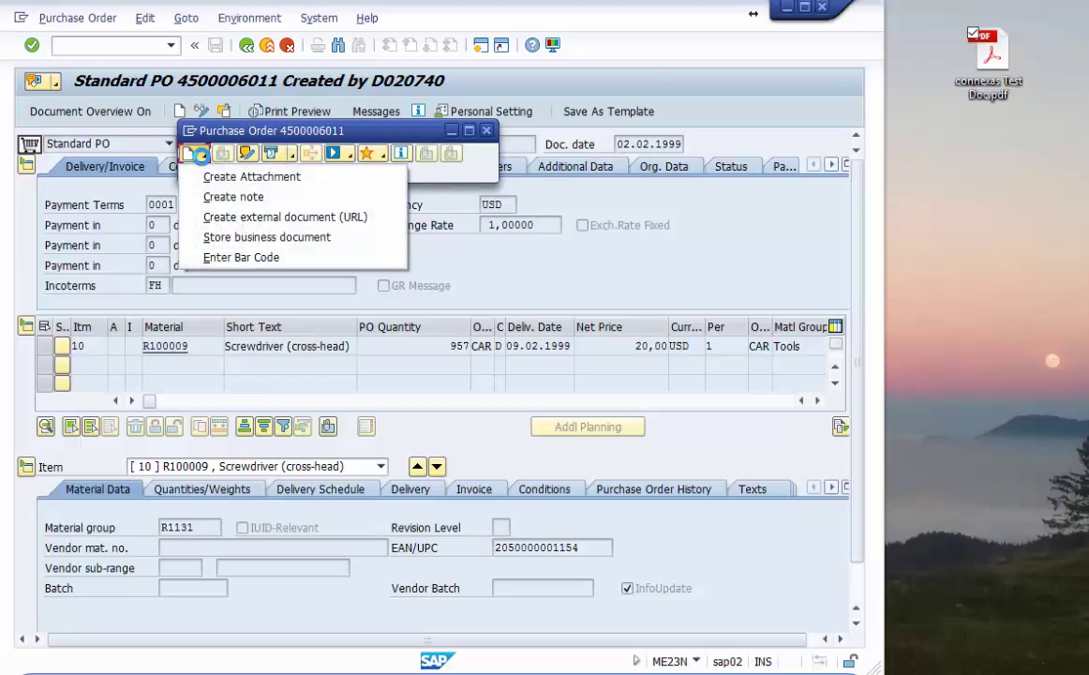
pyautogui.click(233, 241)
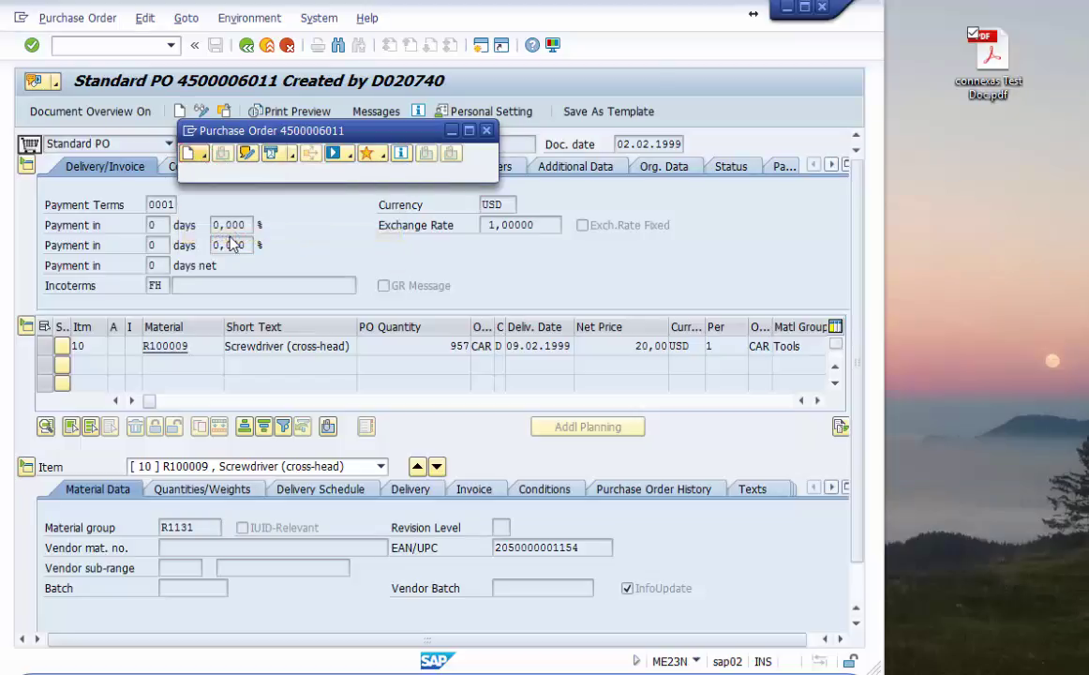
pyautogui.moveTo(269, 330); pyautogui.dragTo(300, 151)
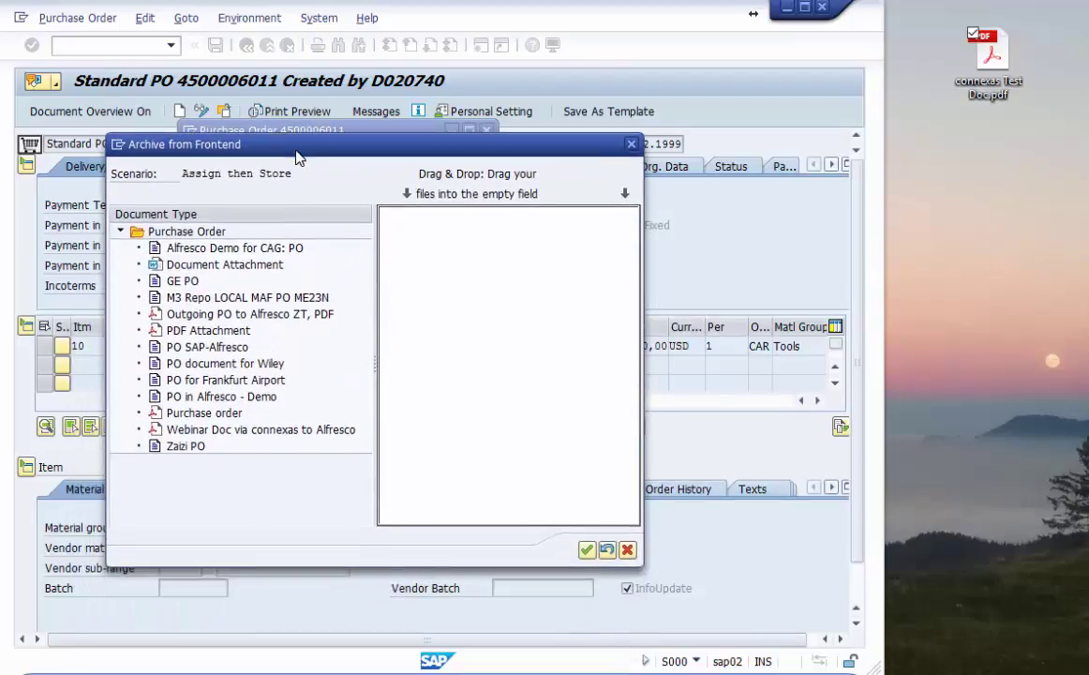
pyautogui.click(193, 399)
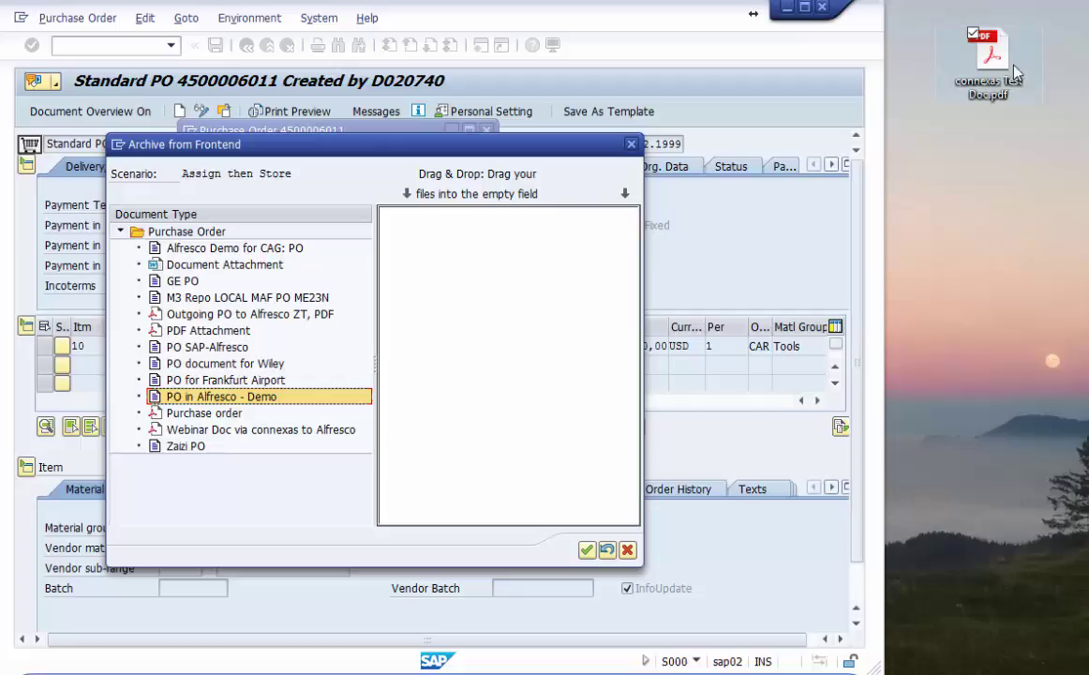
pyautogui.moveTo(1001, 54); pyautogui.dragTo(525, 298)
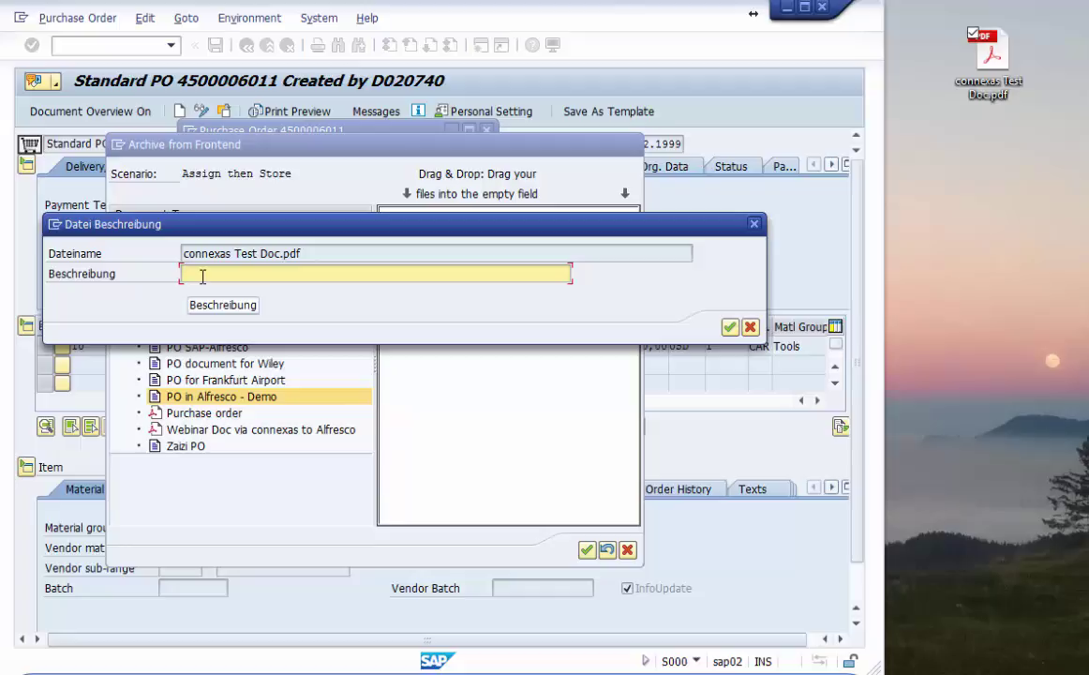
pyautogui.write('Demo1')
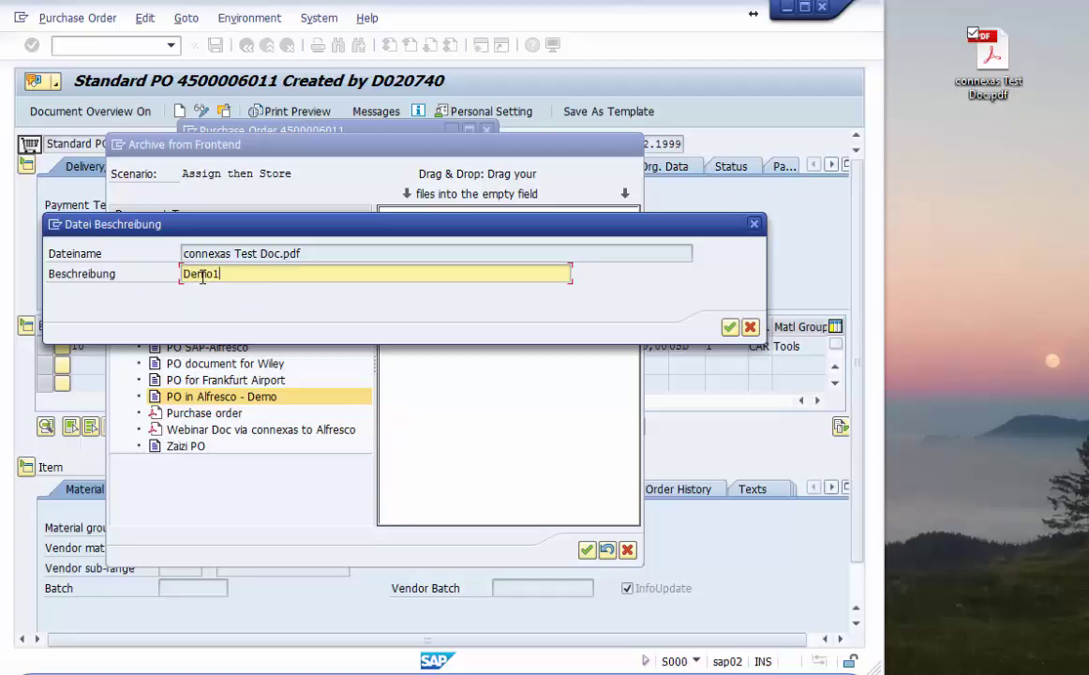
pyautogui.click(729, 327)
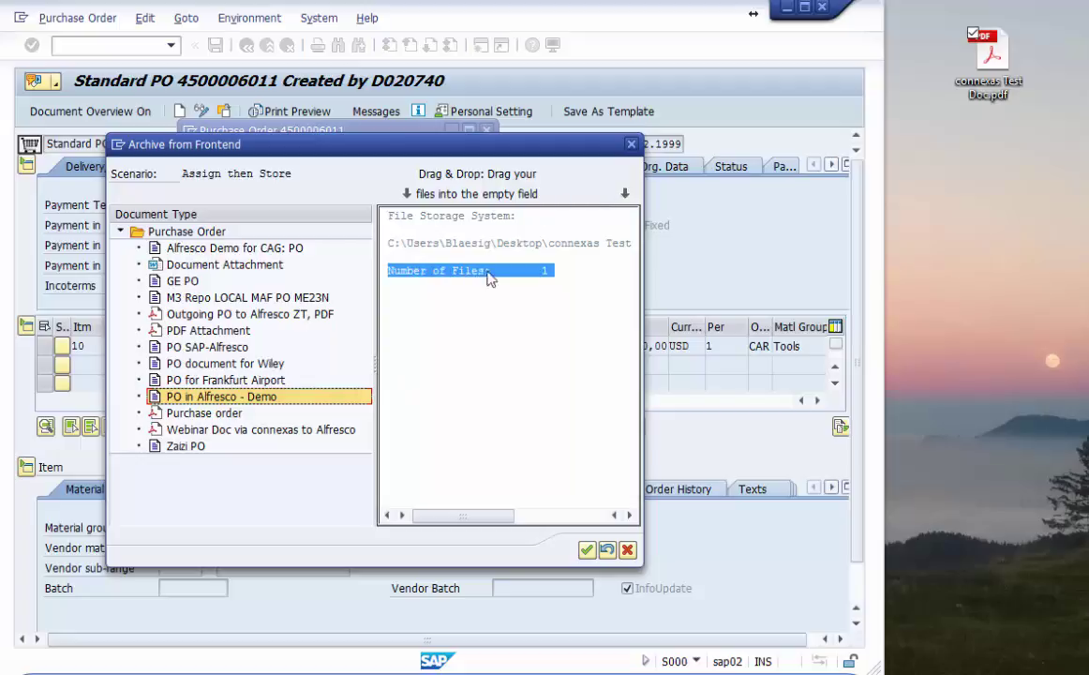
pyautogui.click(585, 550)
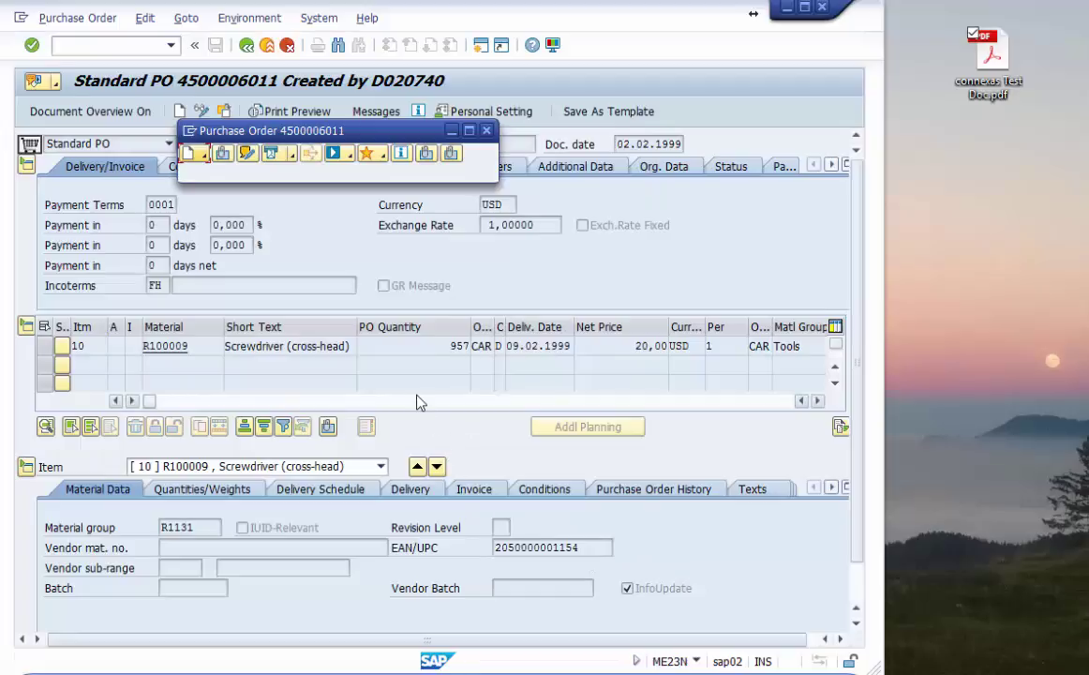
# Show the purchase order's attachment list and check the details of the Demo1 entry.
pyautogui.click(223, 156)
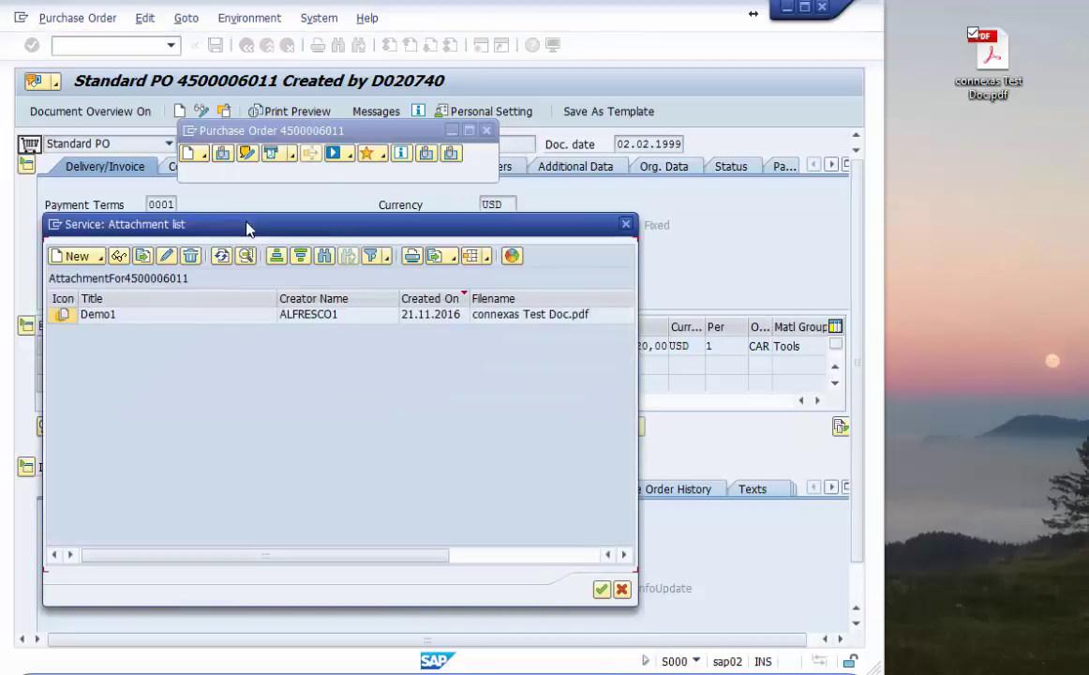
pyautogui.moveTo(264, 225); pyautogui.dragTo(326, 202)
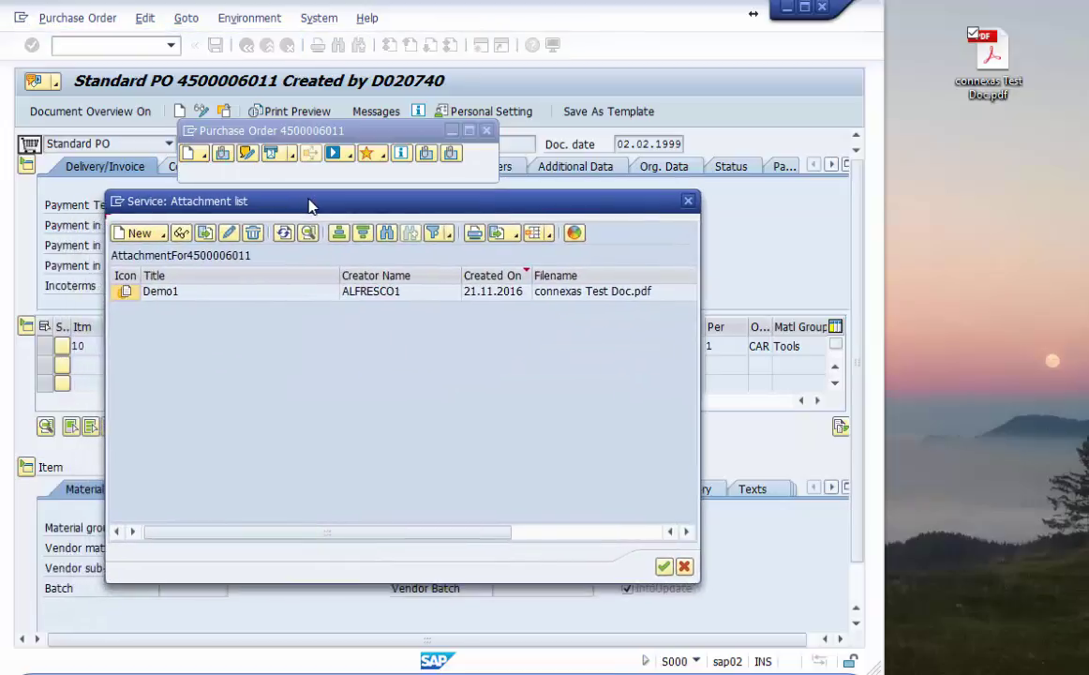
pyautogui.click(129, 292)
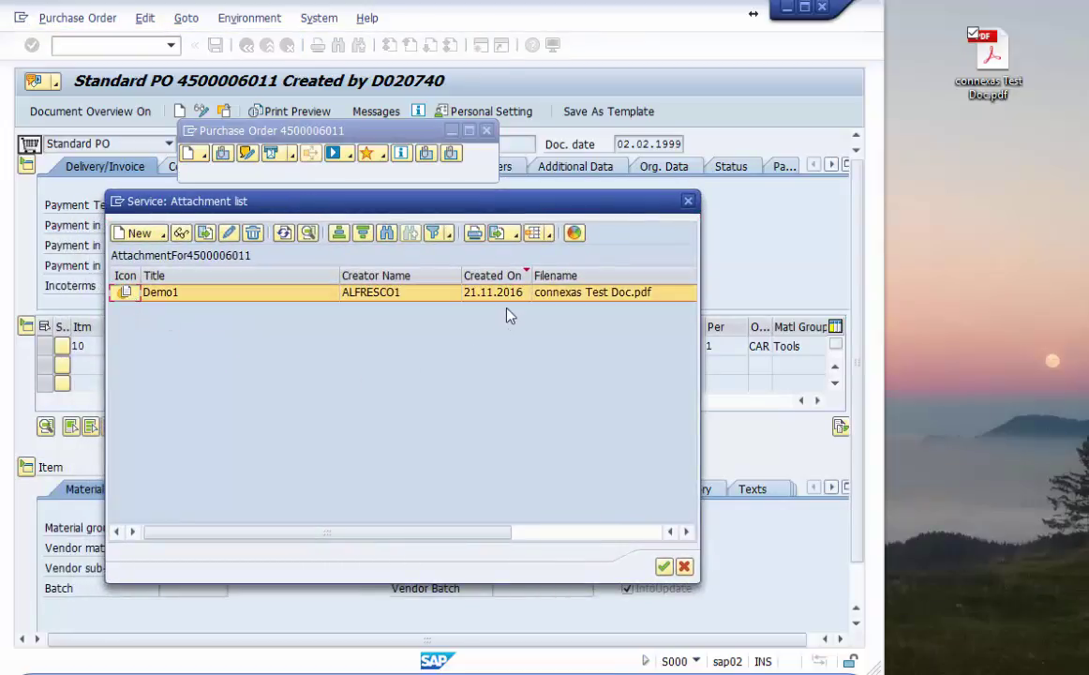
pyautogui.click(307, 233)
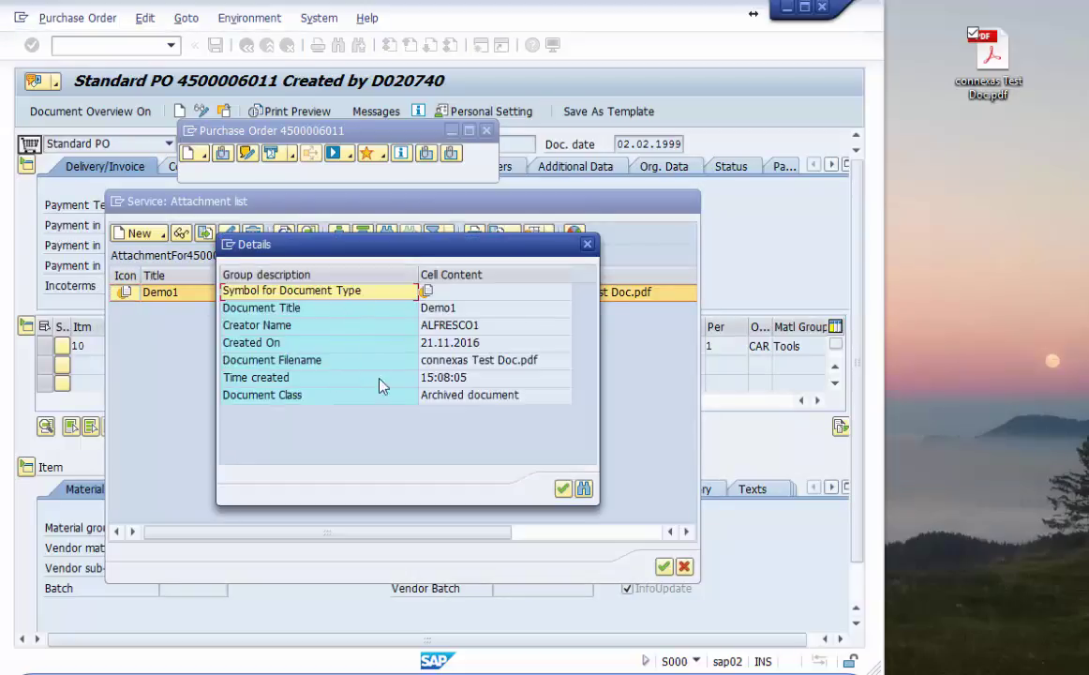
pyautogui.click(563, 489)
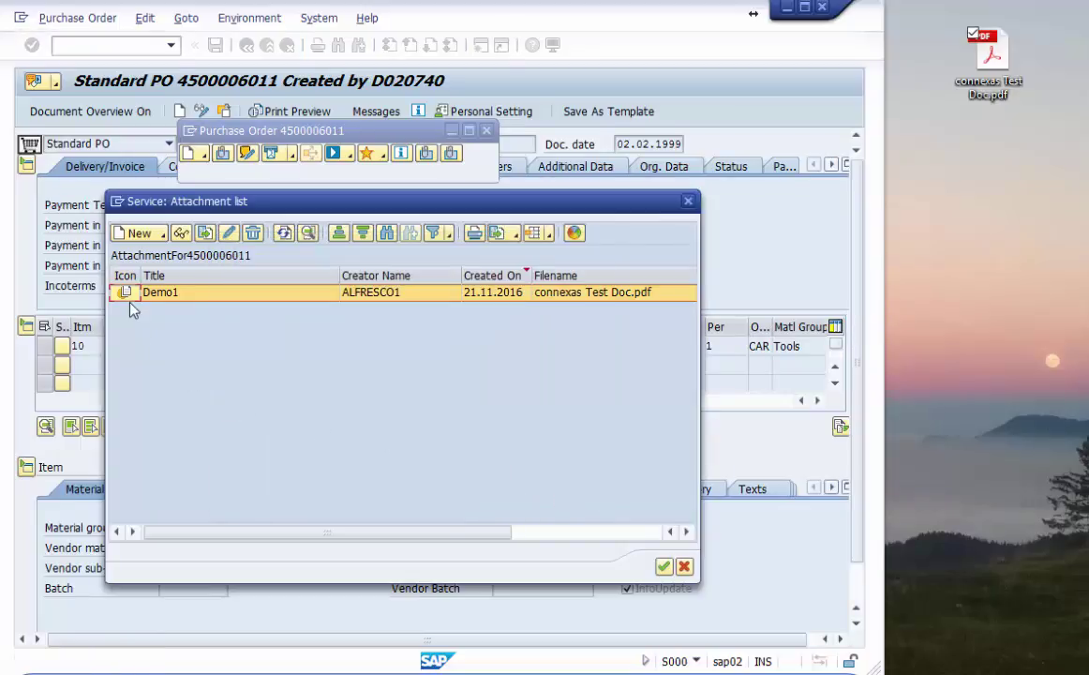
# Display the Demo1 attachment in the document viewer and save a document note reading Note1.
pyautogui.click(186, 234)
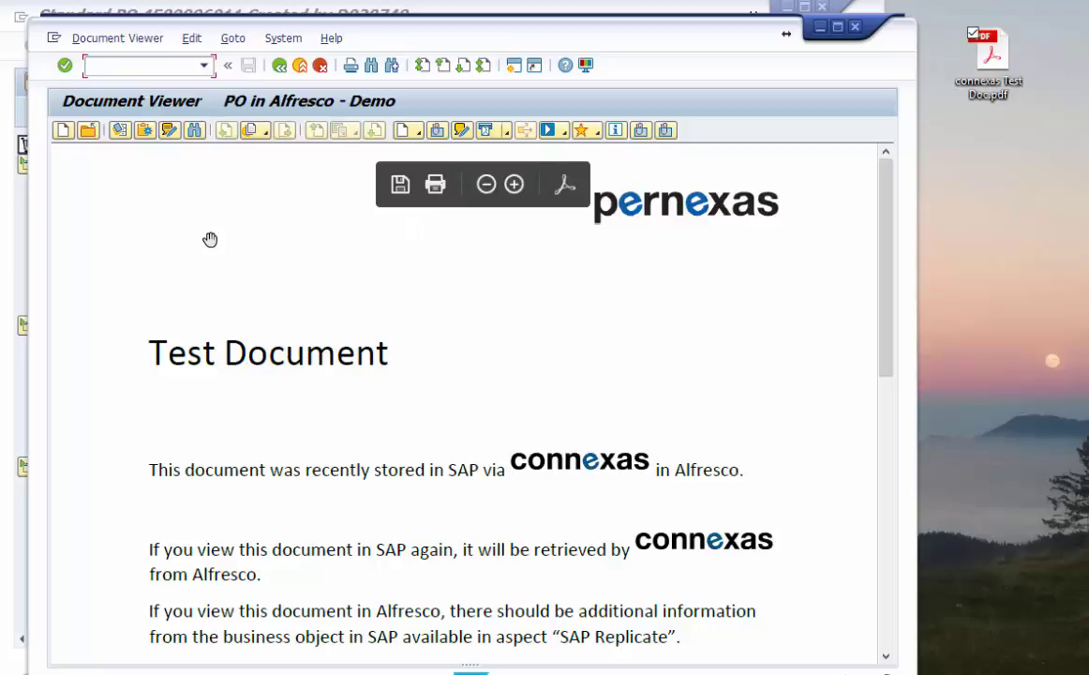
pyautogui.click(168, 131)
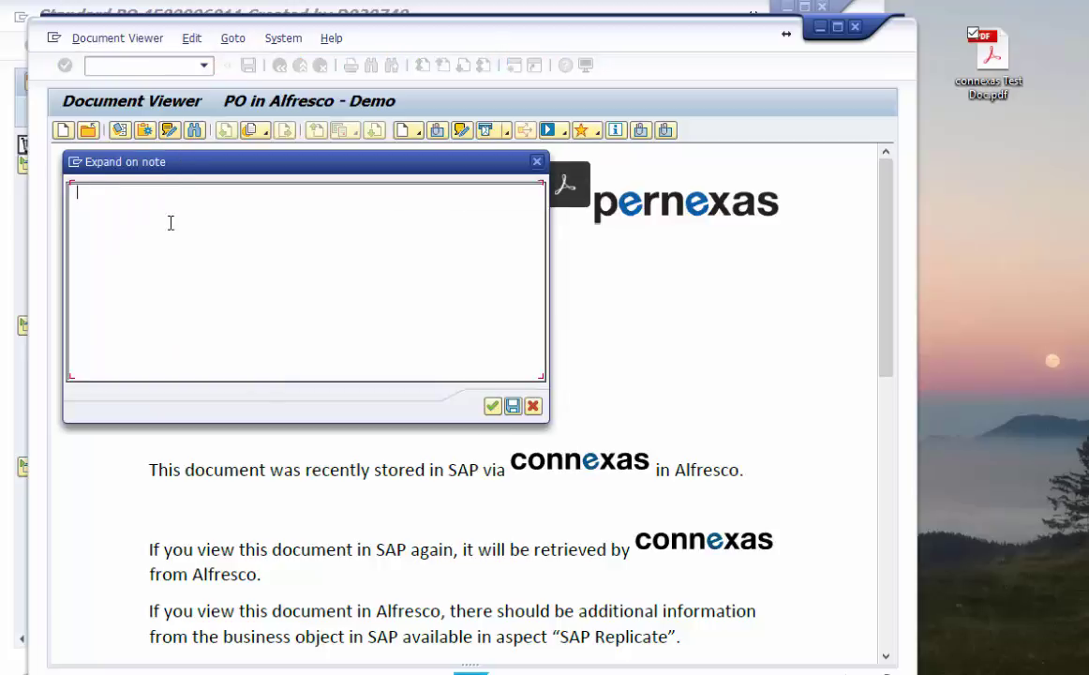
pyautogui.write('Note1')
pyautogui.click(515, 409)
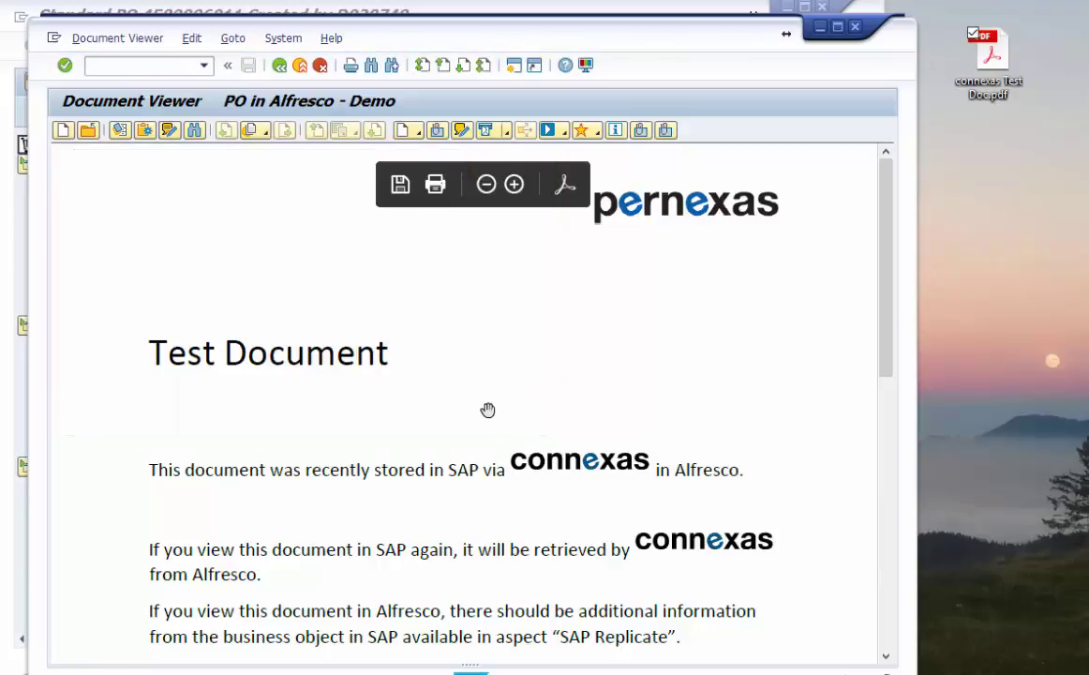
# Review the existing document note and extend it with a second saved entry reading Note2.
pyautogui.click(167, 133)
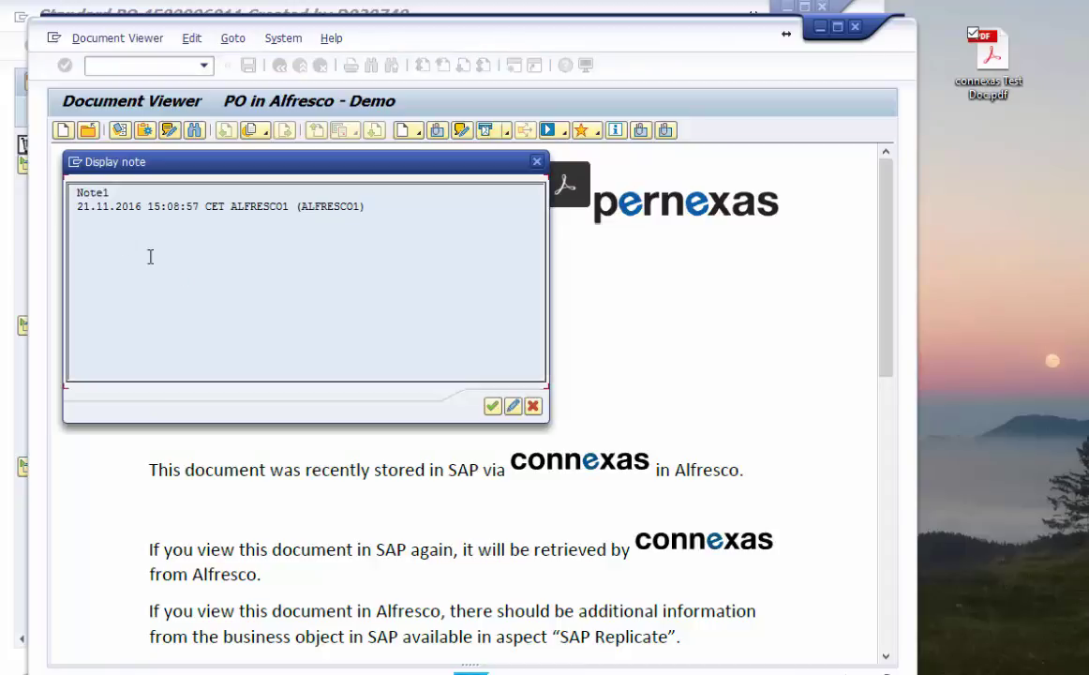
pyautogui.moveTo(98, 213); pyautogui.dragTo(213, 217)
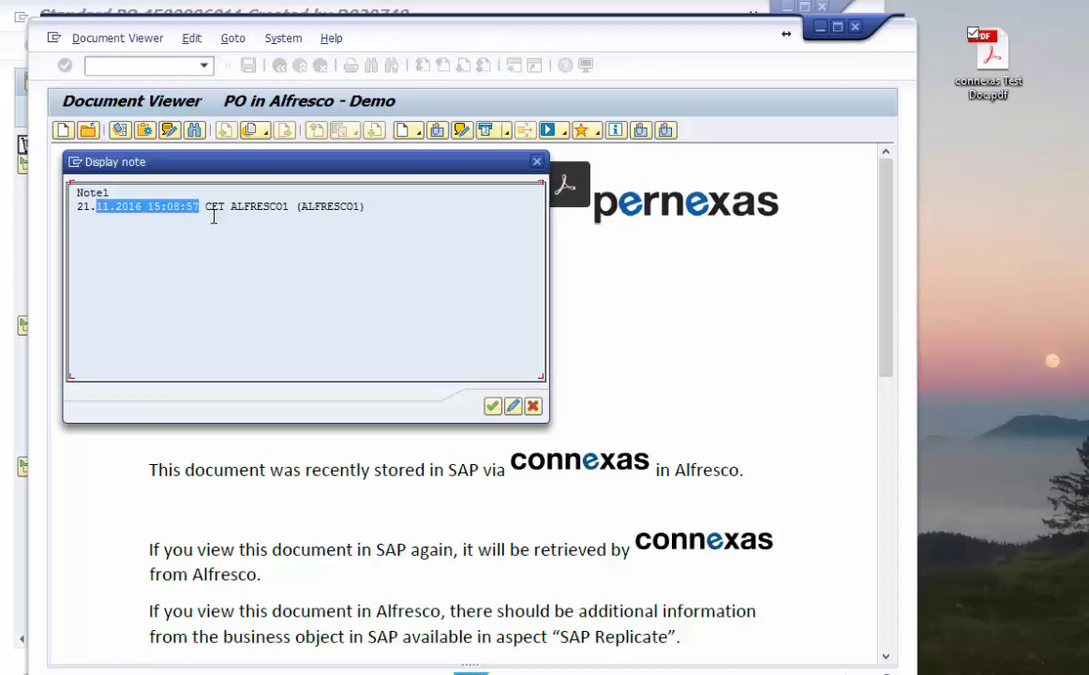
pyautogui.click(518, 409)
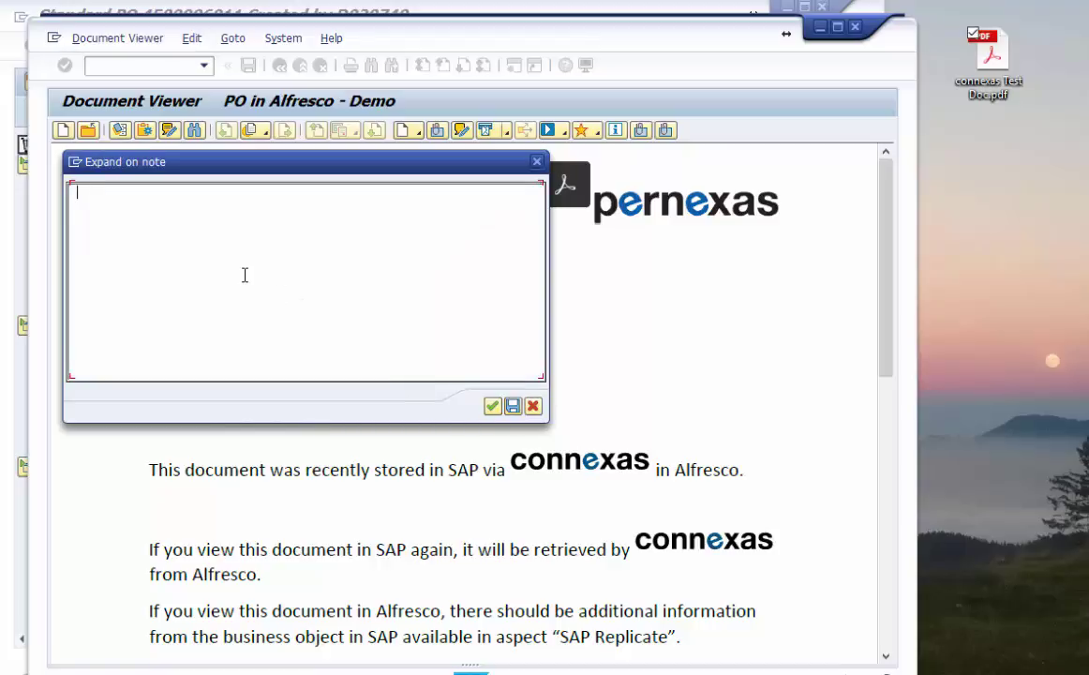
pyautogui.write('Note2')
pyautogui.click(513, 407)
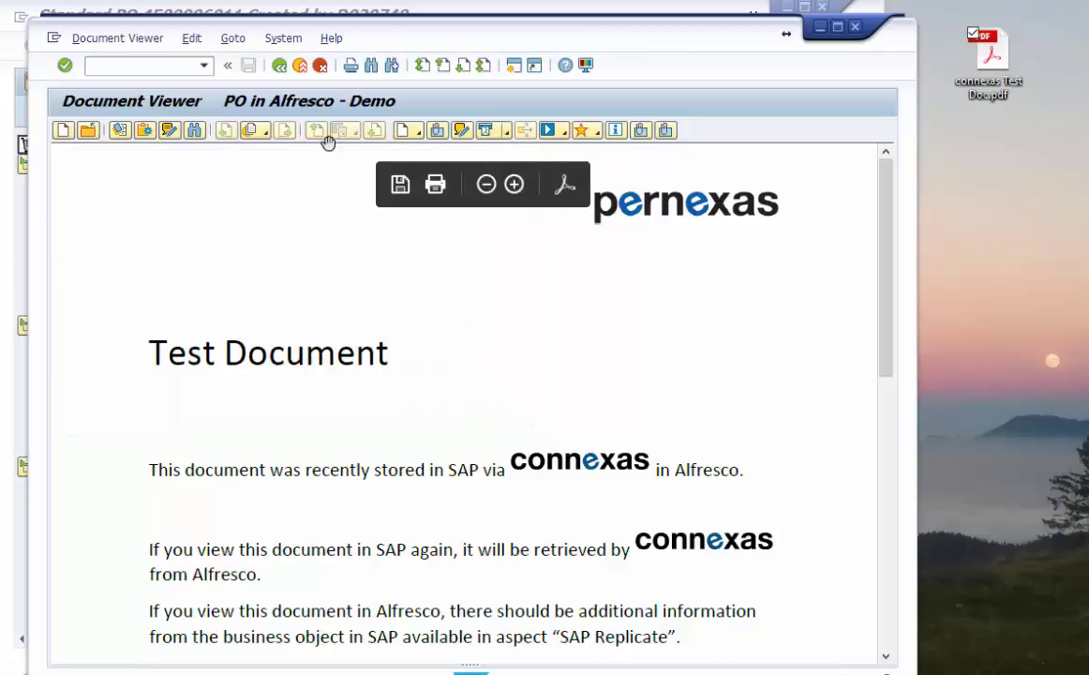
# Leave the document viewer and close the attachment list and the purchase order's object services window.
pyautogui.click(279, 67)
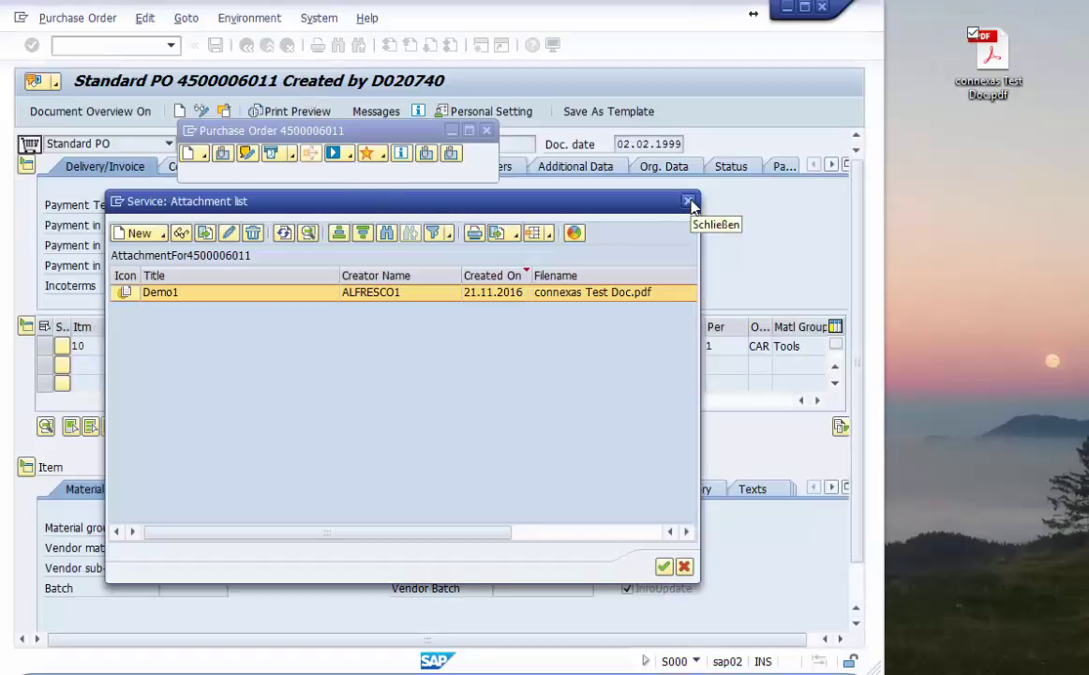
pyautogui.click(691, 204)
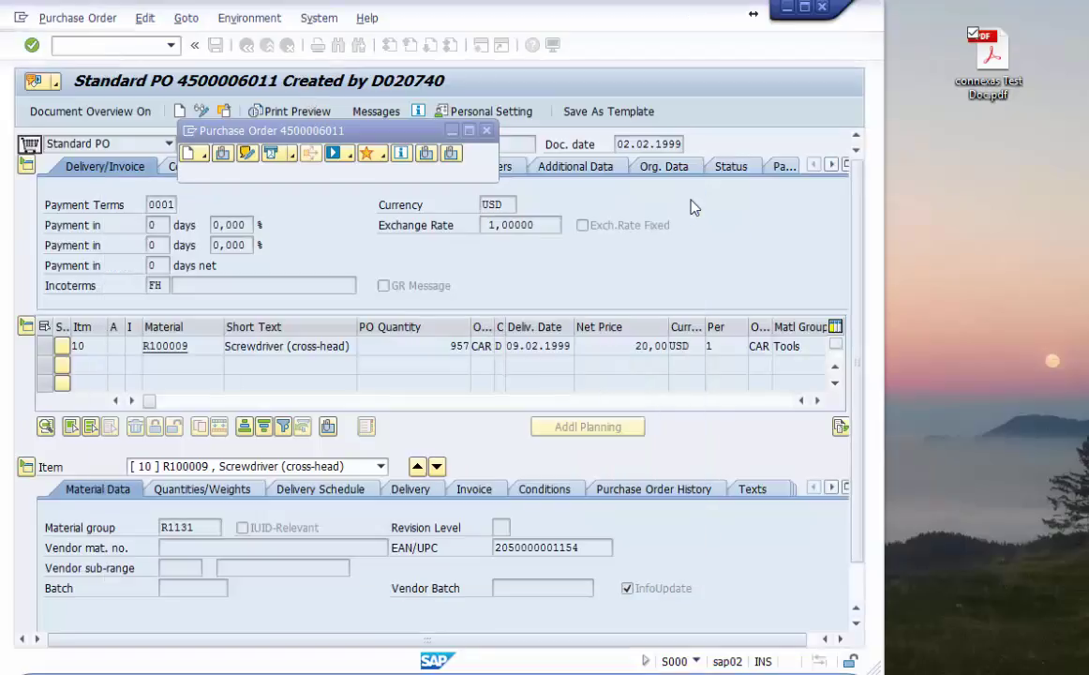
pyautogui.click(486, 130)
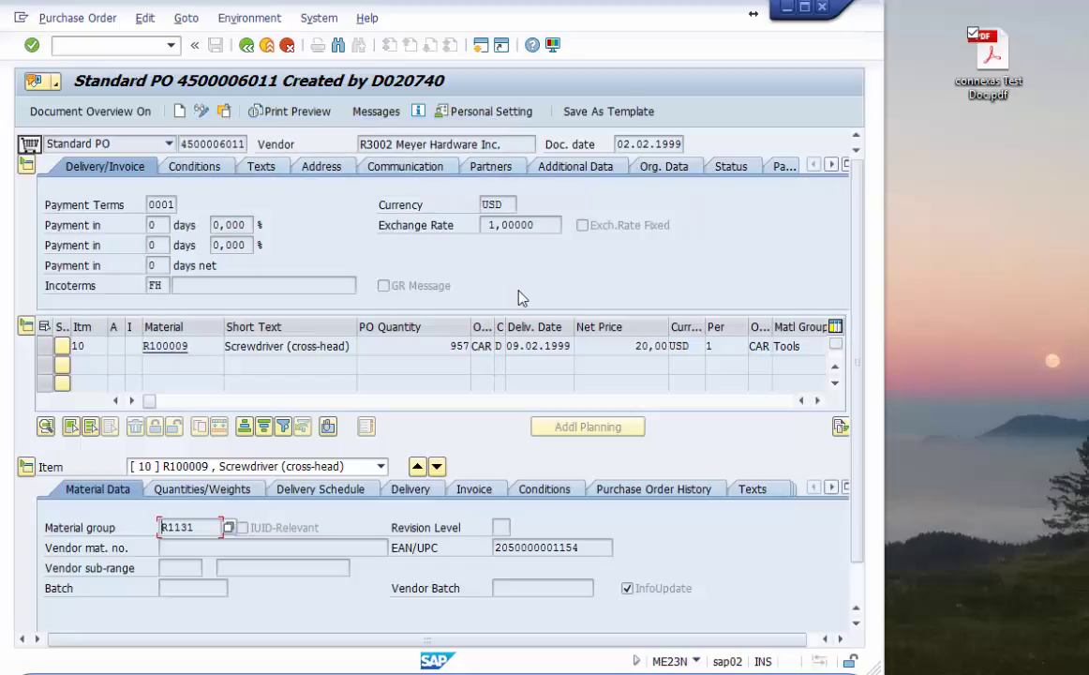
# Switch to Alfresco in the browser and open the document library of the SAP PEI System site.
pyautogui.hotkey('alt', 'Tab')
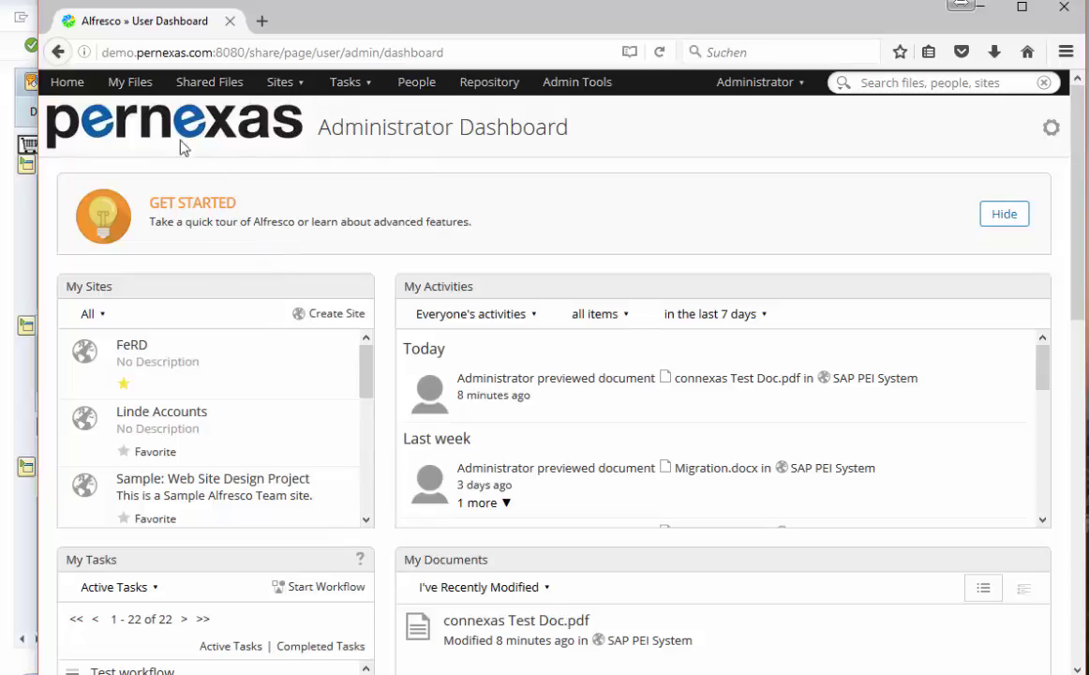
pyautogui.click(302, 82)
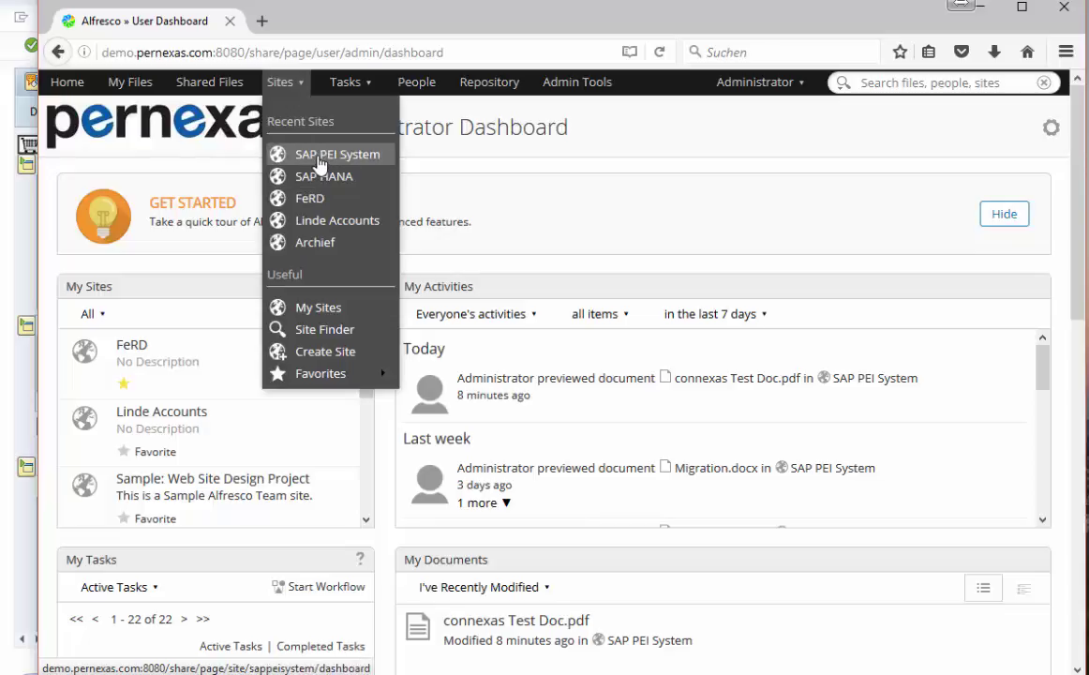
pyautogui.click(365, 164)
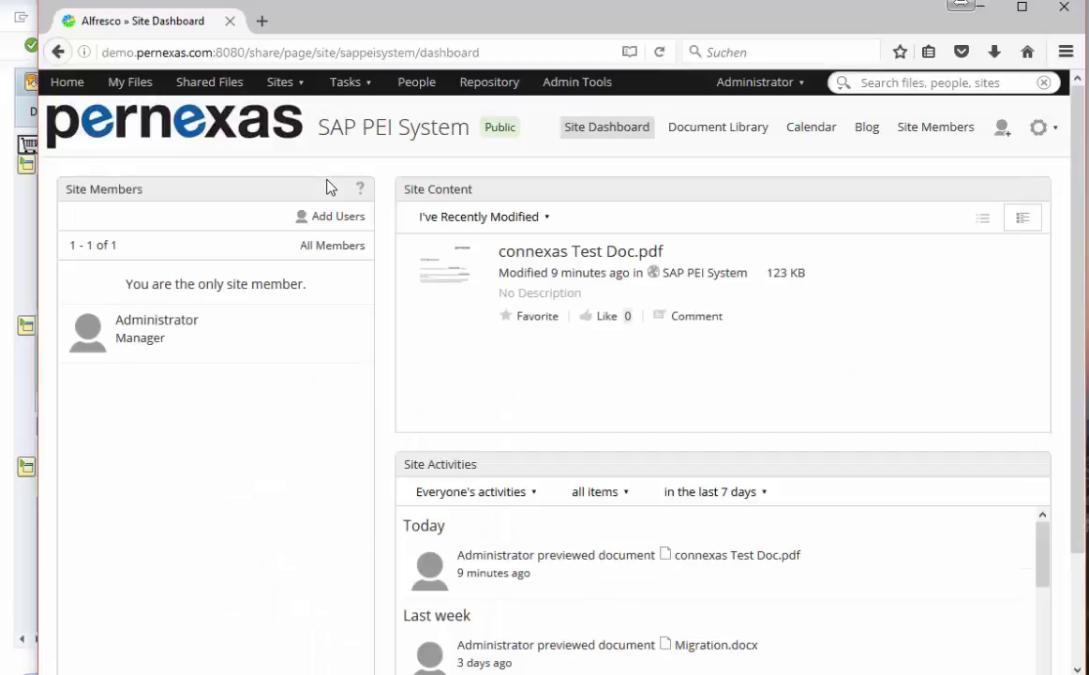
pyautogui.click(696, 137)
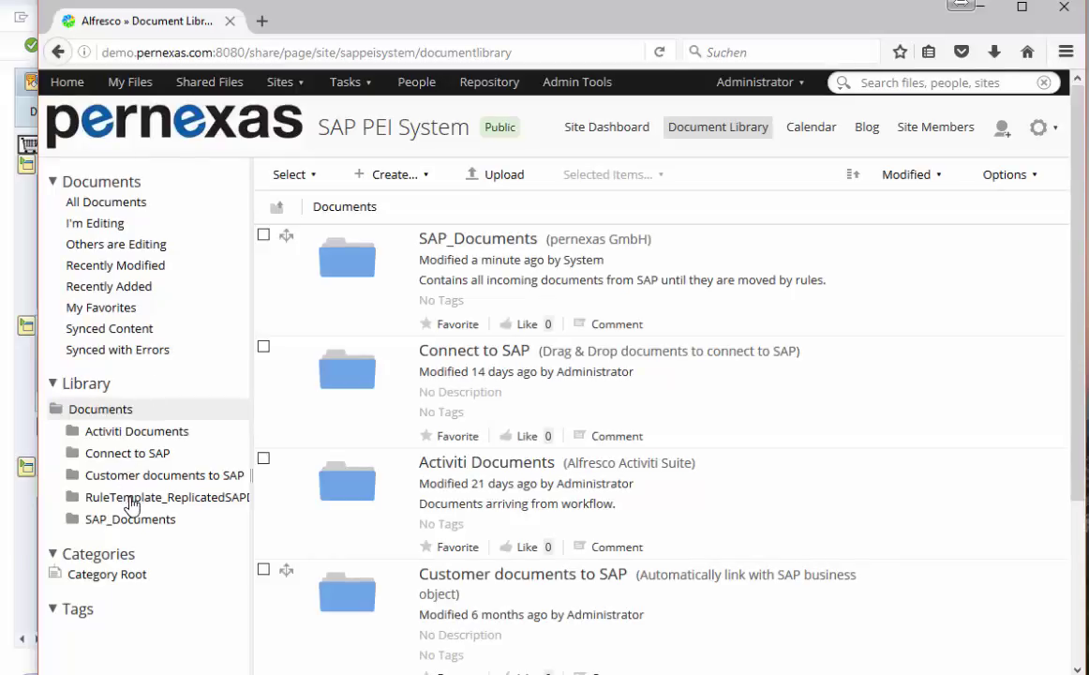
# Browse RuleTemplate_ReplicatedSAPDocuments > ZT > BUS2012 to the purchase order's folder and open connexas Test Doc.pdf inside connexas Test Doc_1.pdf.
pyautogui.click(129, 498)
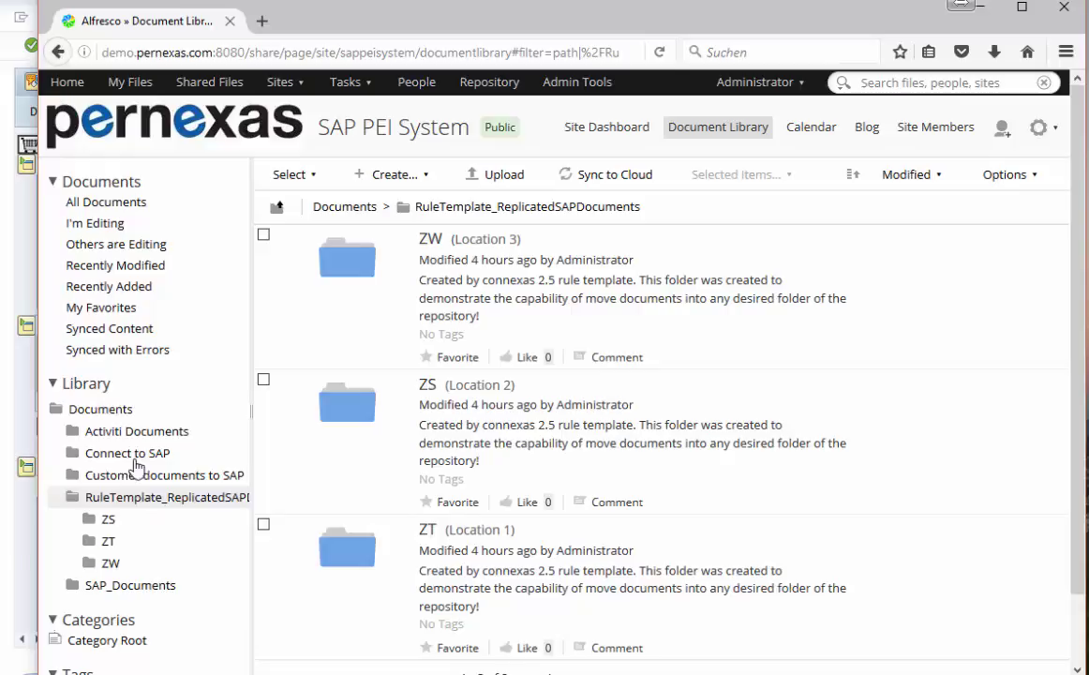
pyautogui.moveTo(480, 534)
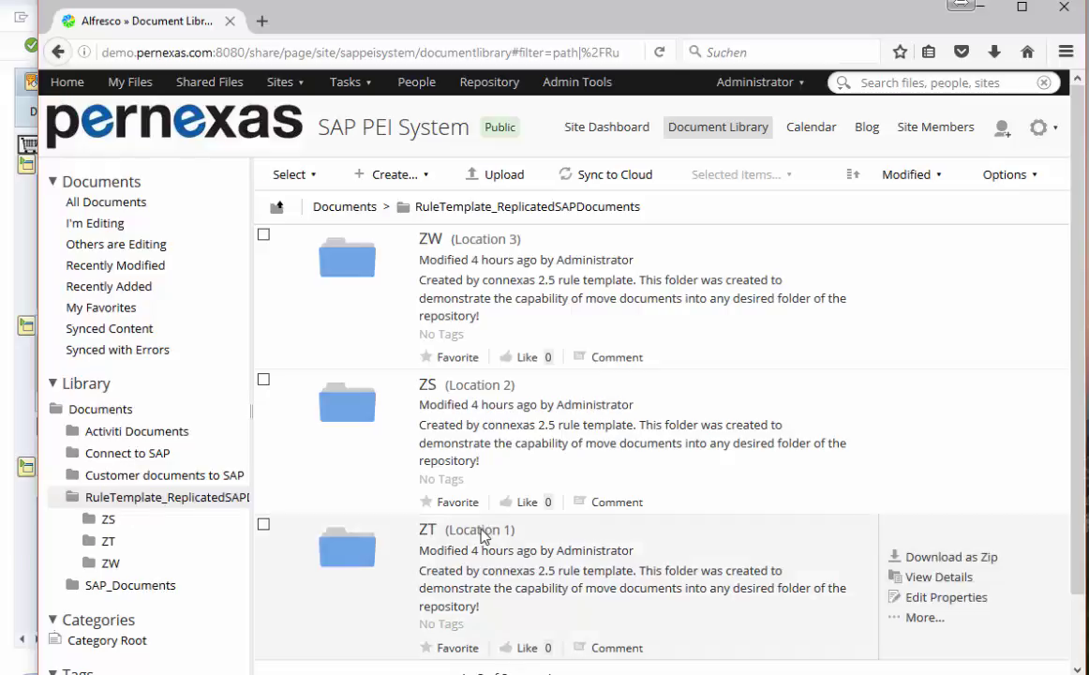
pyautogui.click(427, 530)
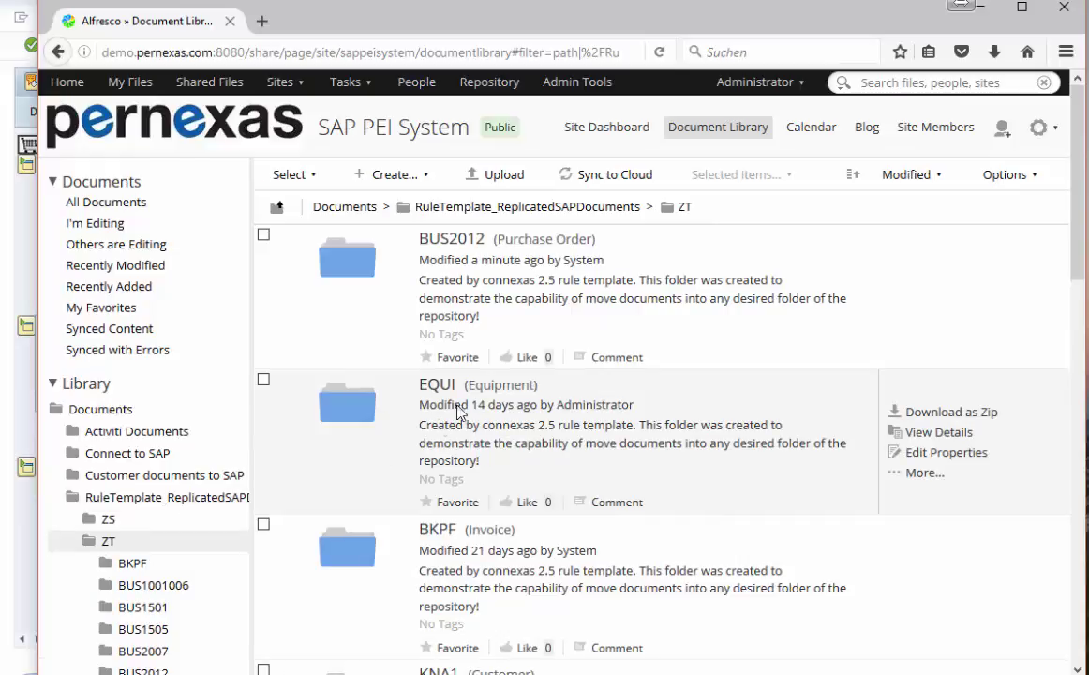
pyautogui.click(451, 239)
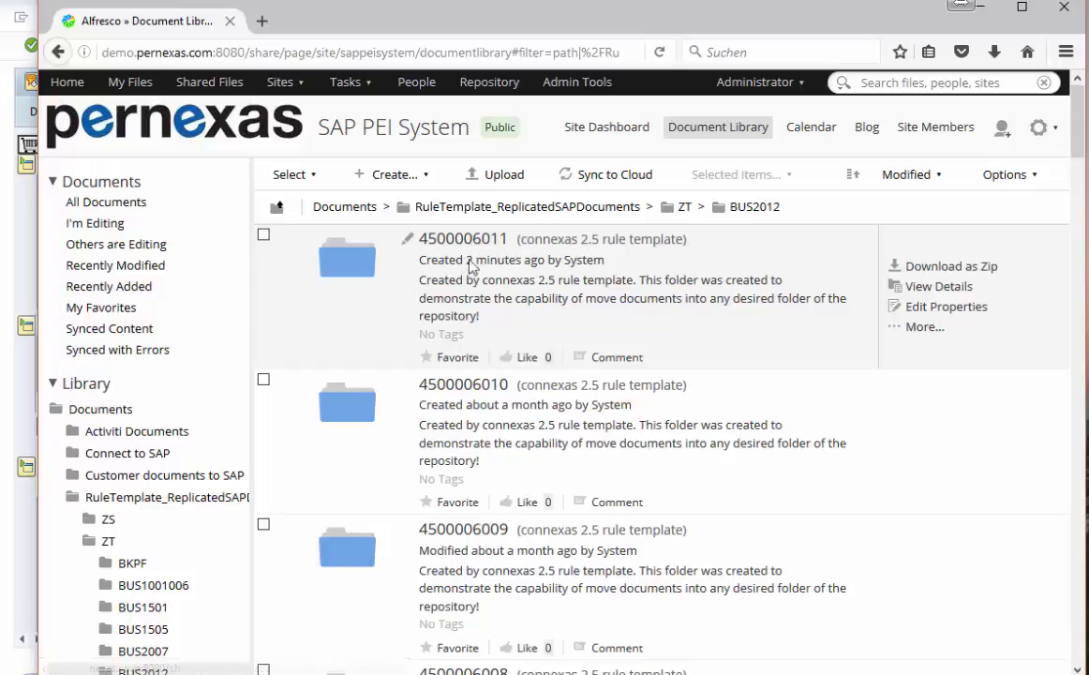
pyautogui.click(469, 240)
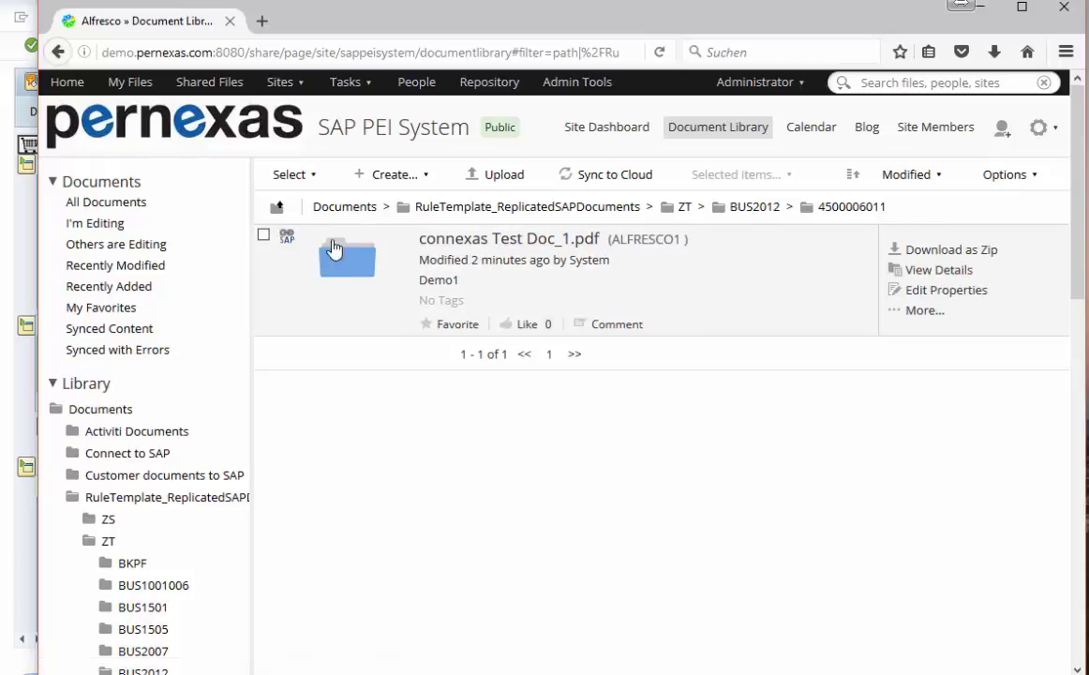
pyautogui.click(461, 242)
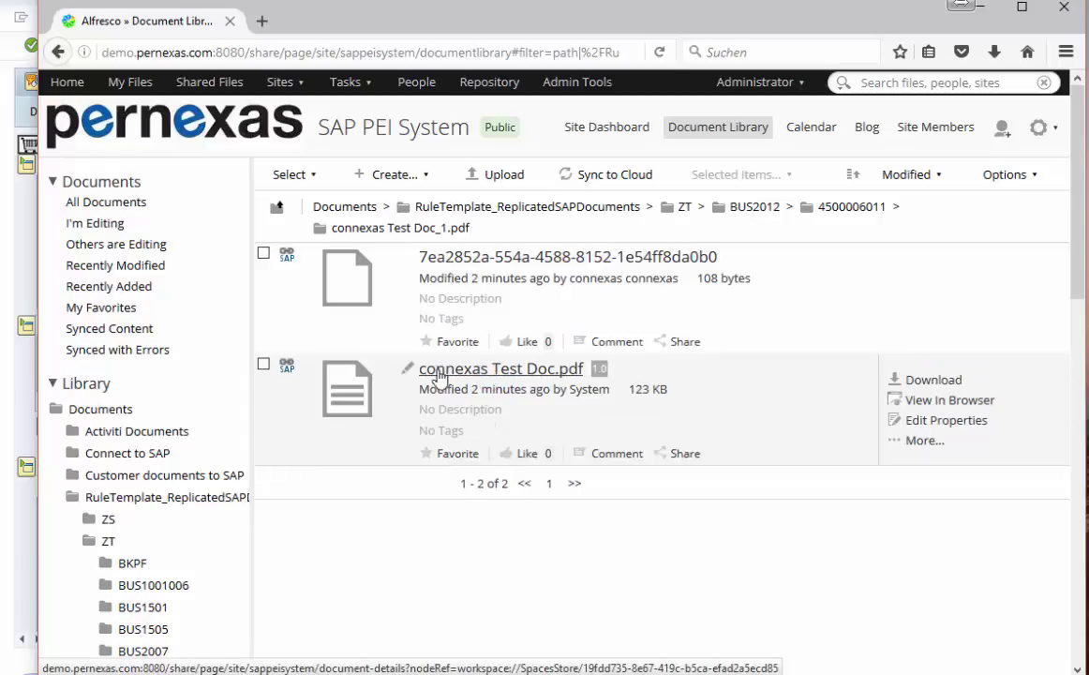
pyautogui.click(459, 375)
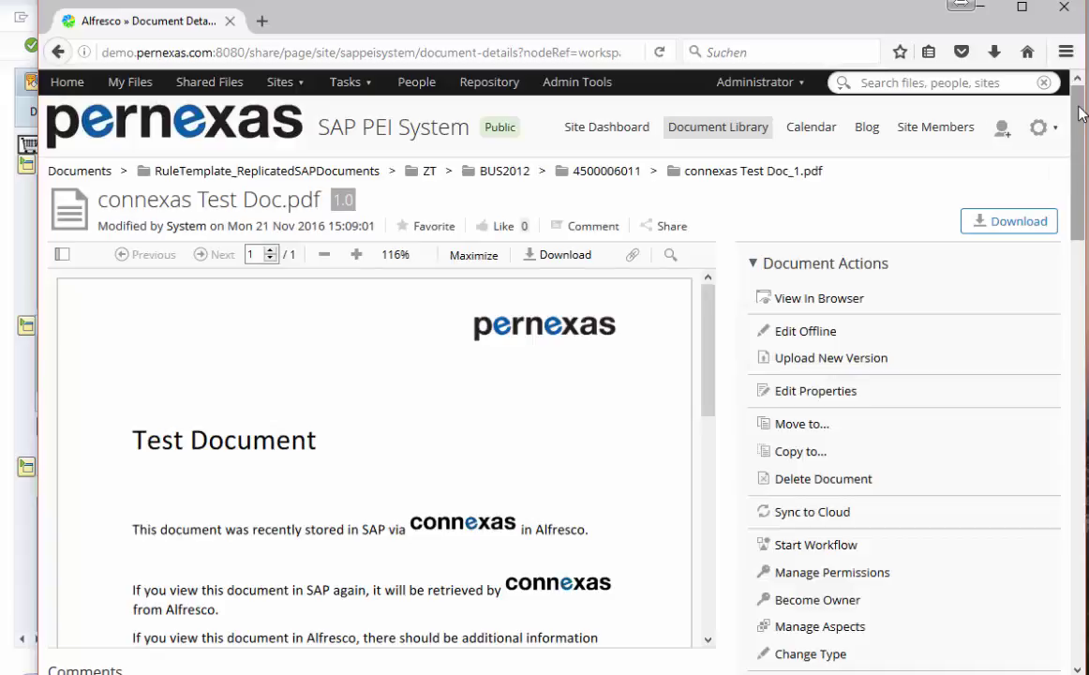
# Examine the document's SAP Archivelink, Replicate, connexas Administration and connexasPlus details, and copy its SAP Object Id.
pyautogui.moveTo(1080, 111); pyautogui.dragTo(1033, 400)
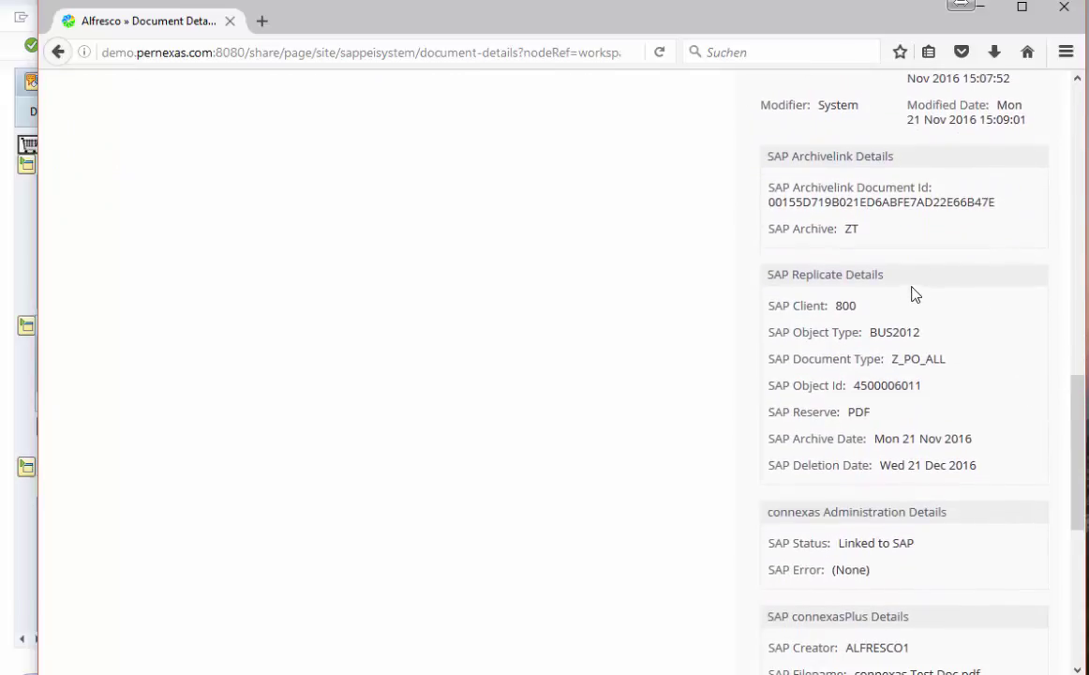
pyautogui.moveTo(804, 202); pyautogui.dragTo(982, 205)
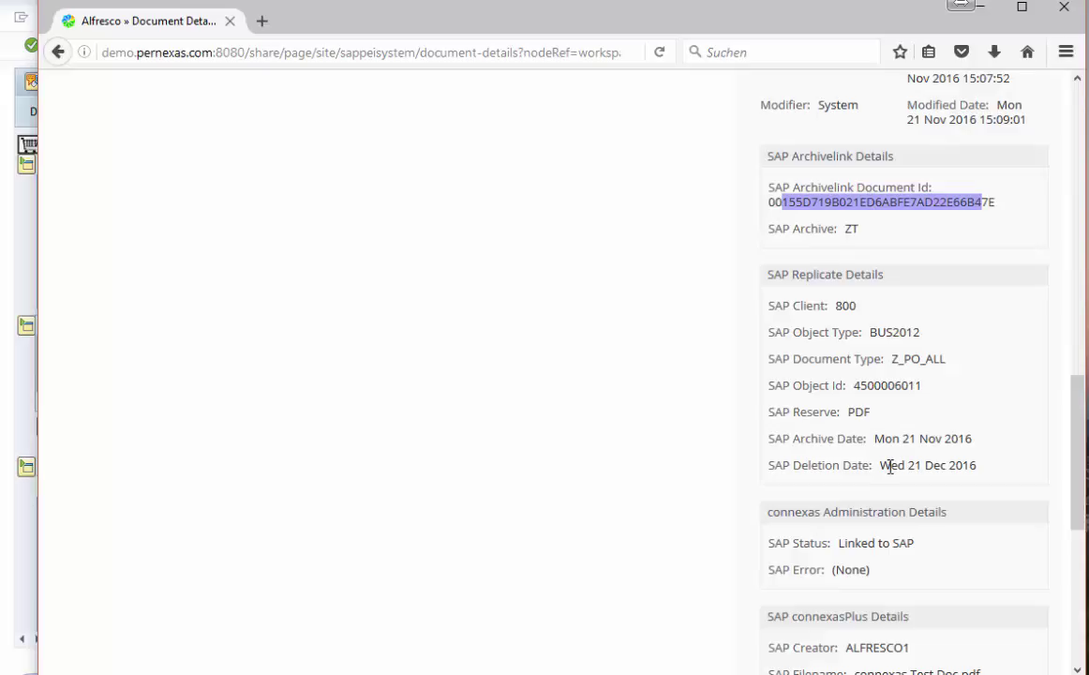
pyautogui.moveTo(853, 385); pyautogui.dragTo(923, 386)
pyautogui.hotkey('ctrl', 'c')
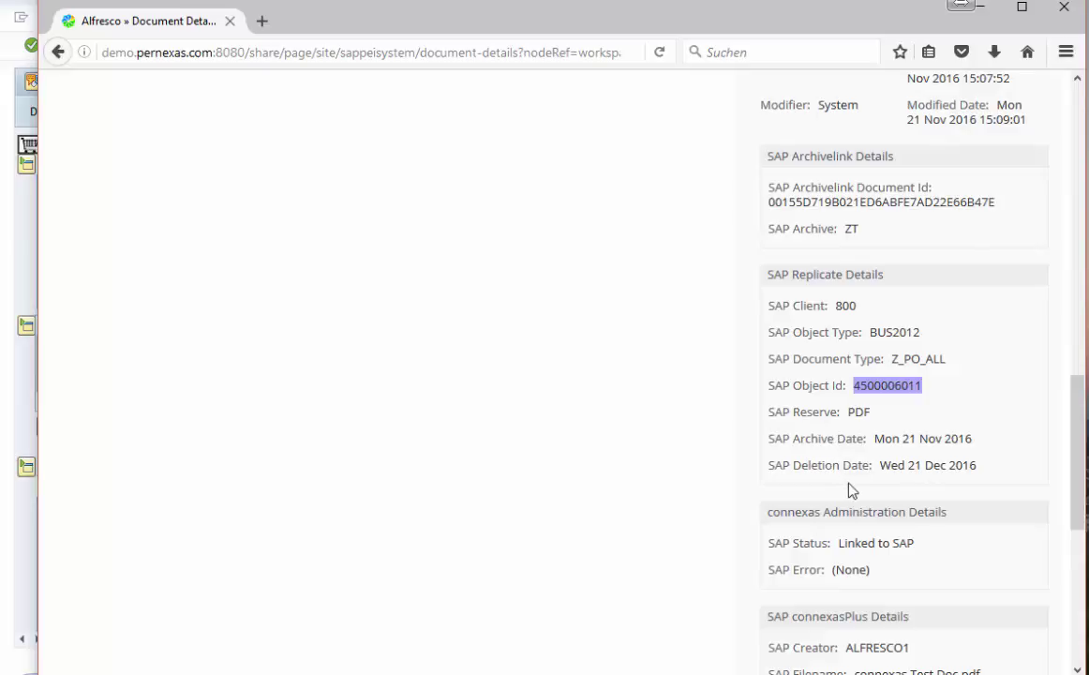
pyautogui.scroll(-2, 846, 474)
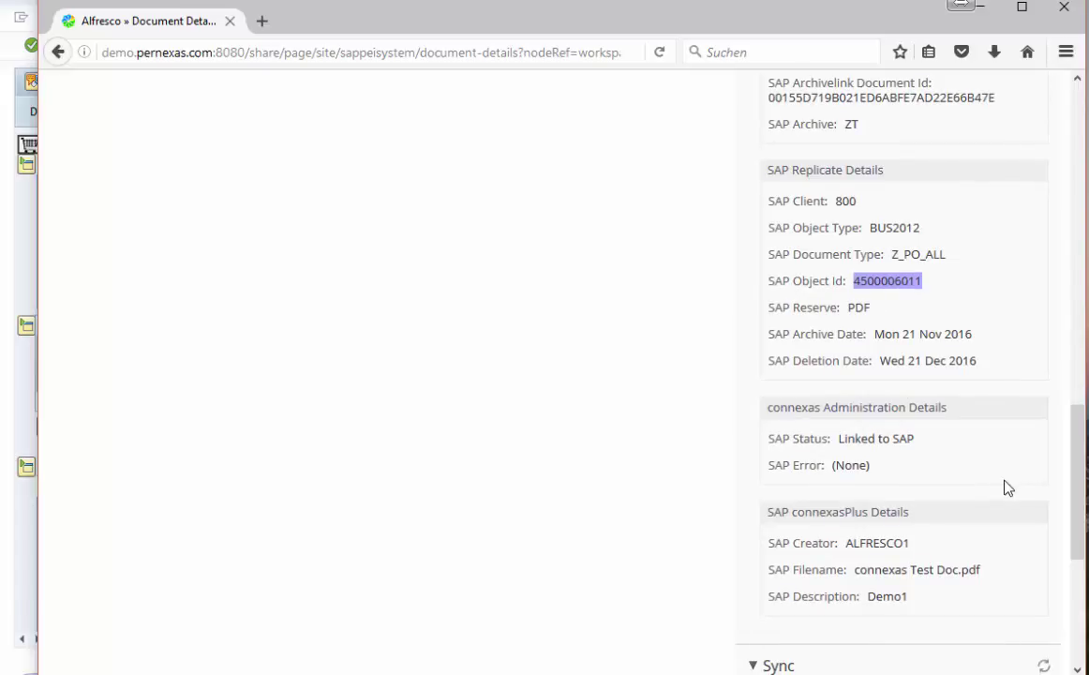
pyautogui.scroll(1, 975, 459)
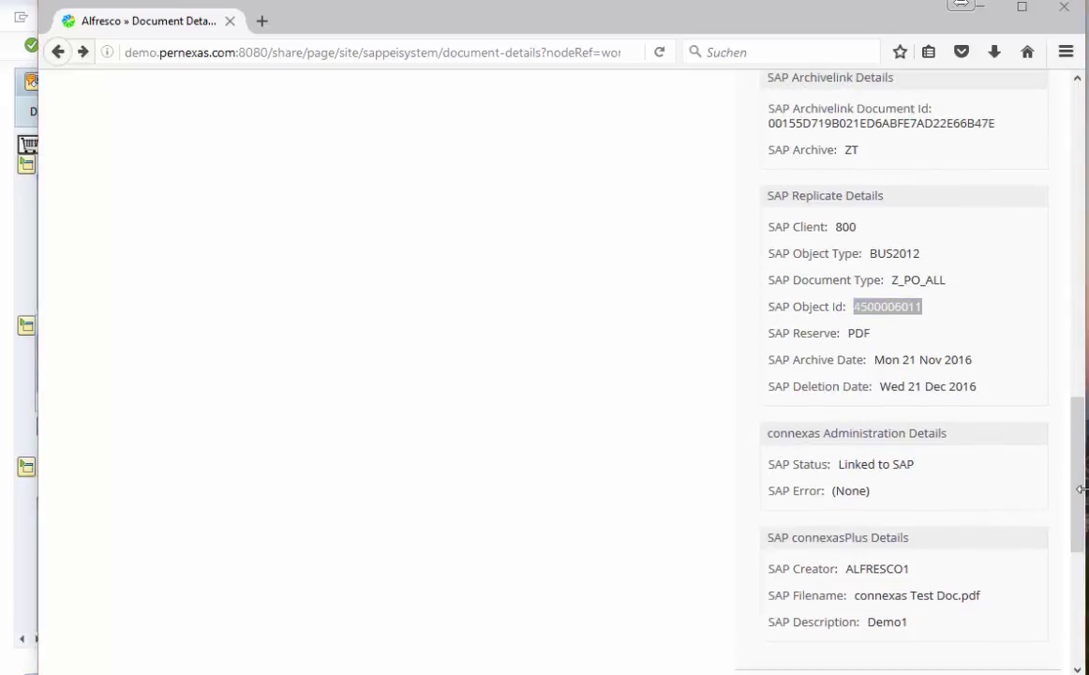
# Display the document's linked purchase order in SAP from Alfresco and examine its item for material R100009.
pyautogui.moveTo(1083, 494); pyautogui.dragTo(1057, 194)
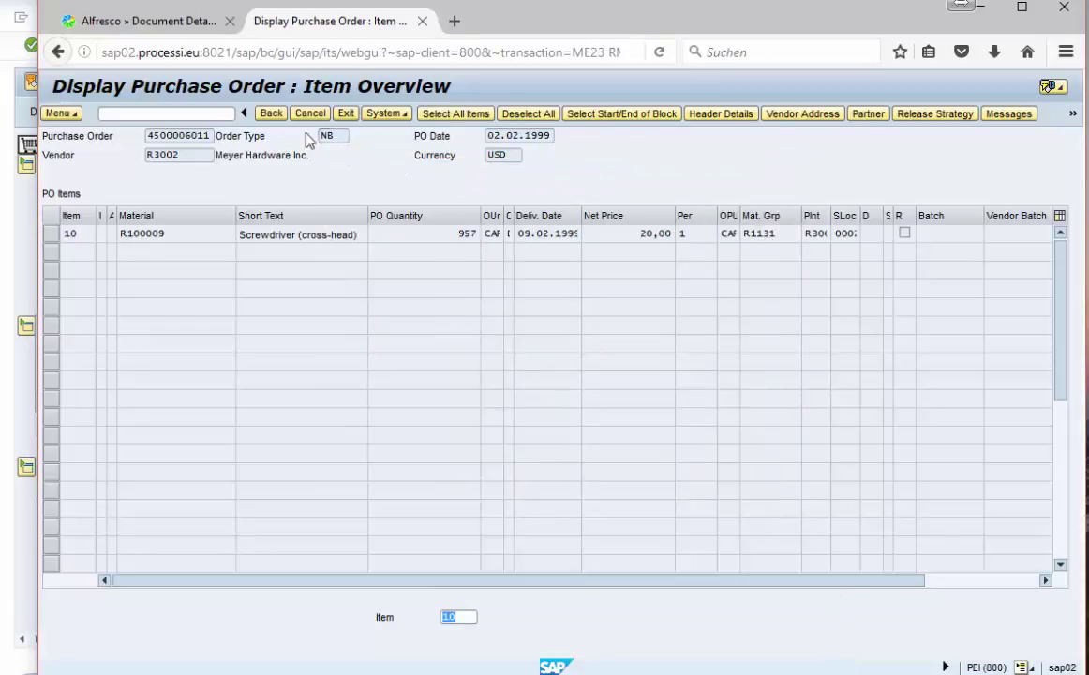
pyautogui.doubleClick(182, 232)
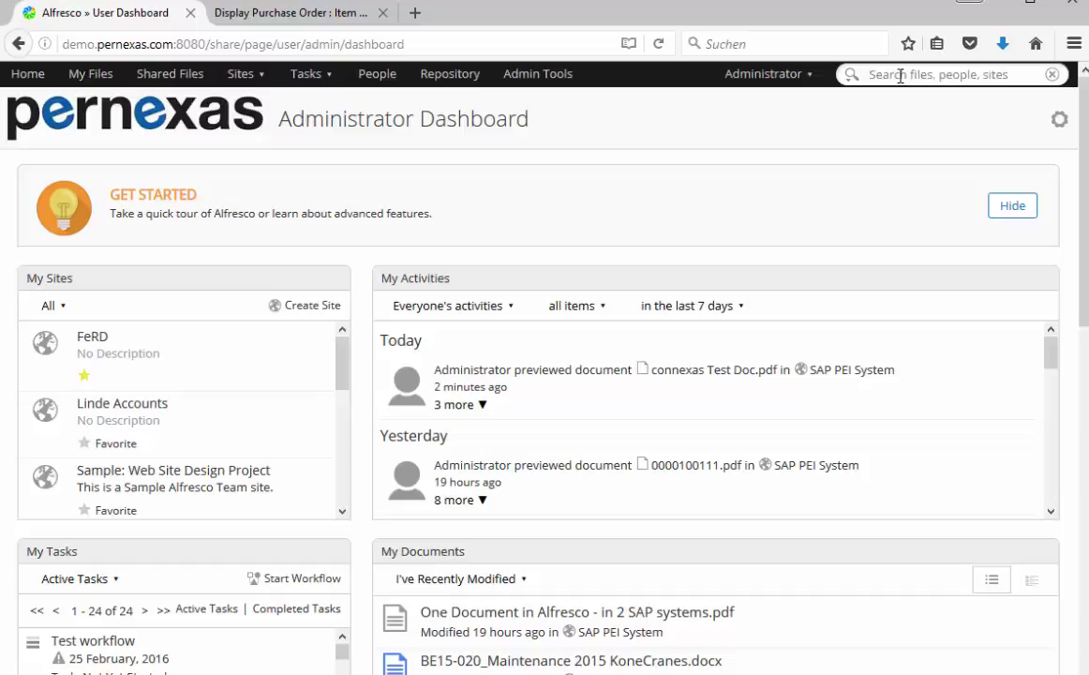
# Search Alfresco from the Administrator Dashboard for the copied purchase order number, and open the Advanced Search page.
pyautogui.hotkey('ctrl', 'v')
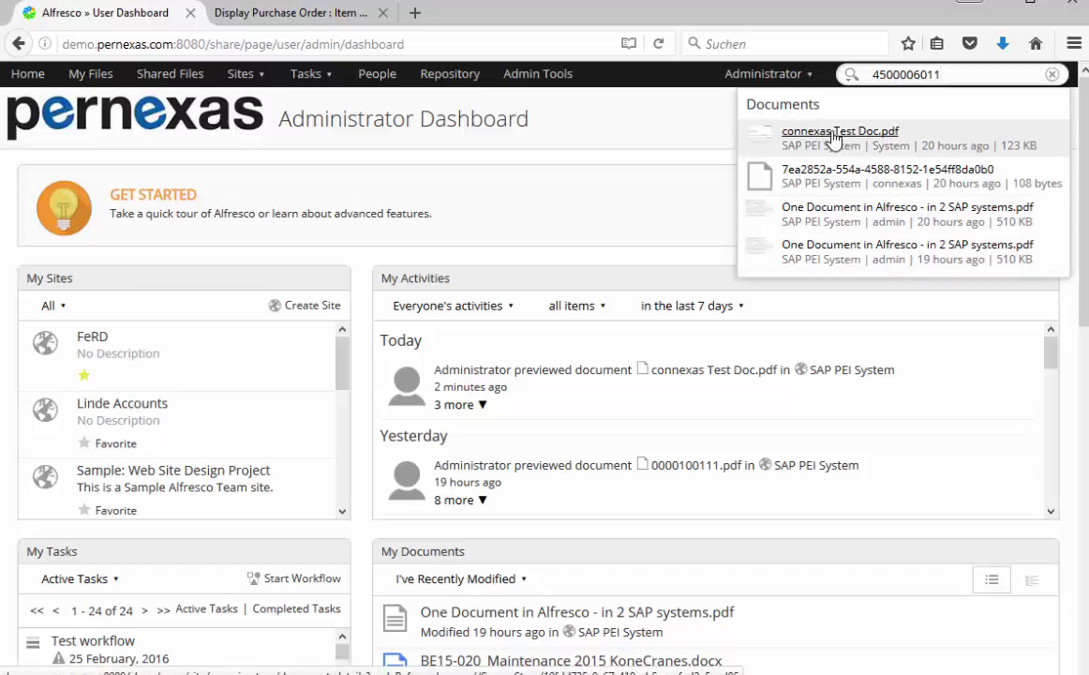
pyautogui.click(850, 74)
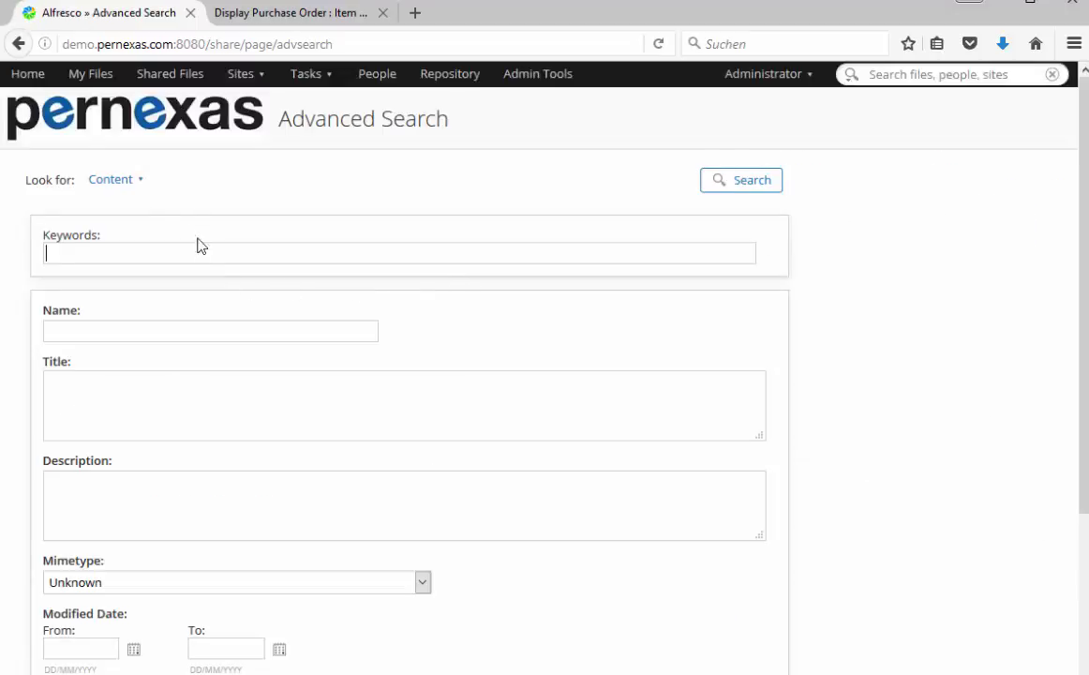
# Change the advanced search to SAP Search and run it with the purchase order number as the SAP Object Id.
pyautogui.click(139, 181)
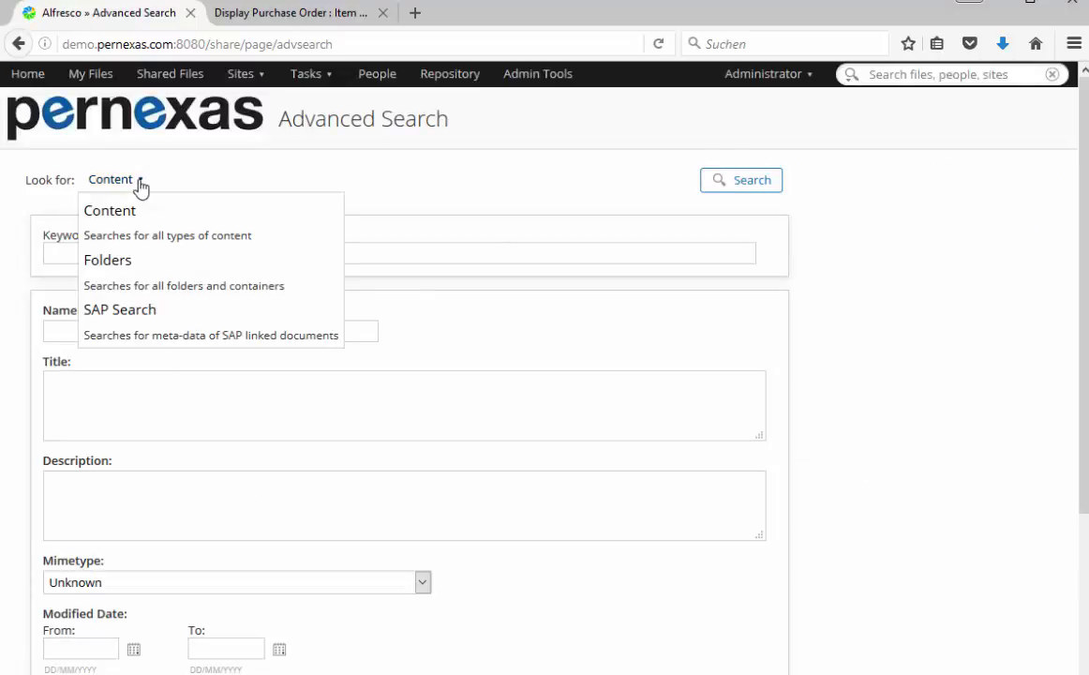
pyautogui.click(120, 321)
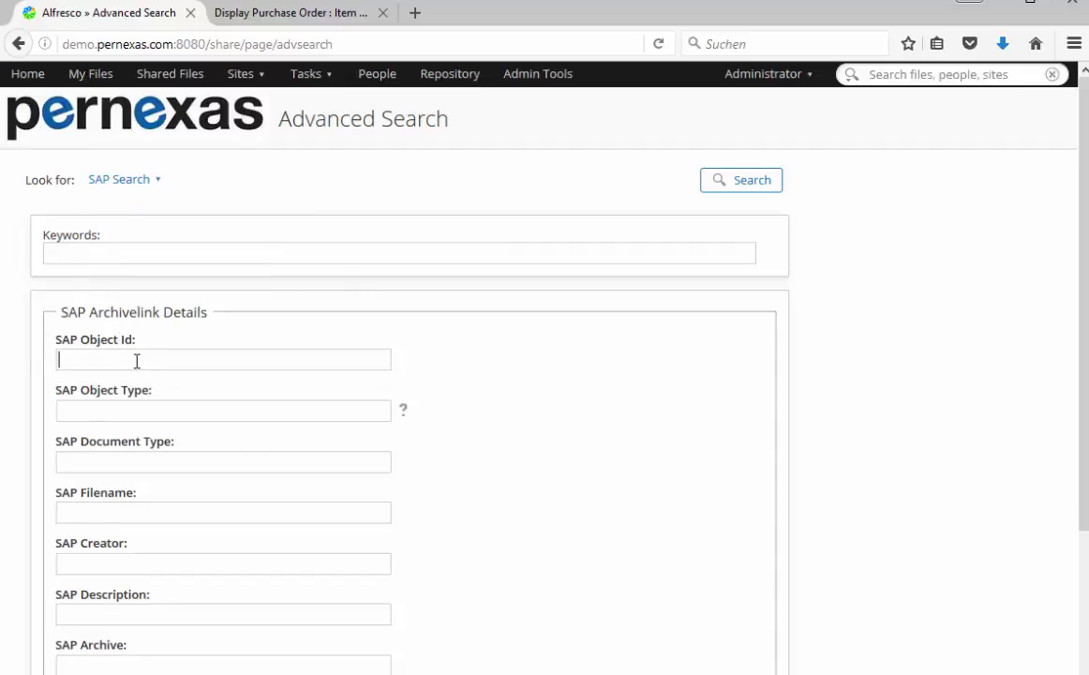
pyautogui.write('4500006011')
pyautogui.click(766, 186)
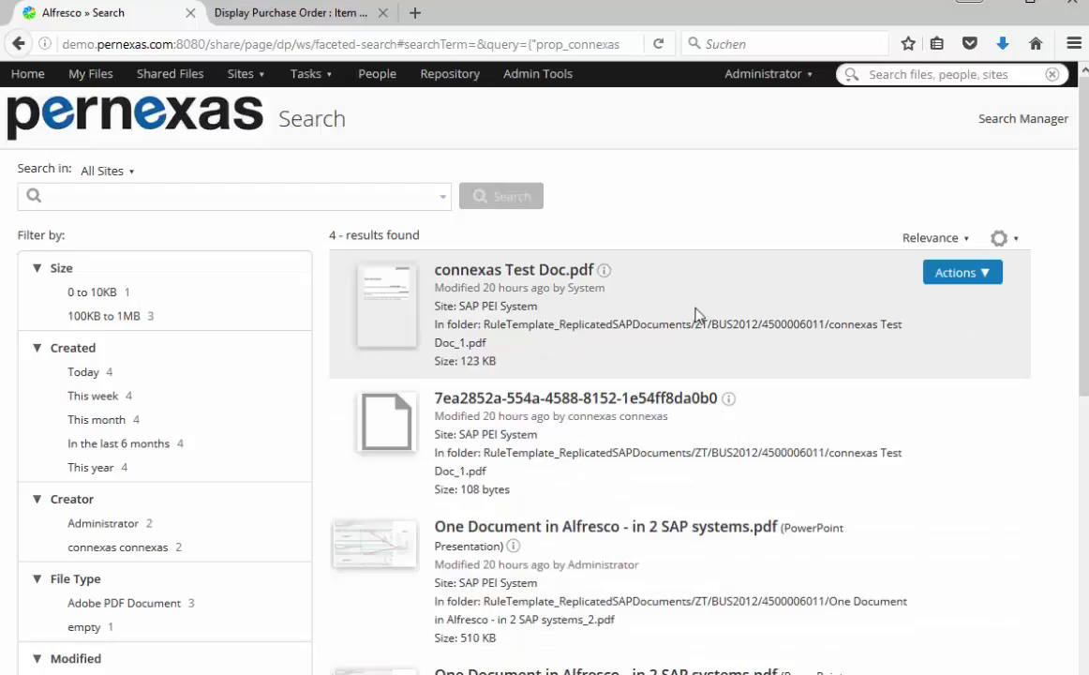
# Open connexas Test Doc.pdf from the search results and look over the SAP filters while it loads.
pyautogui.click(470, 272)
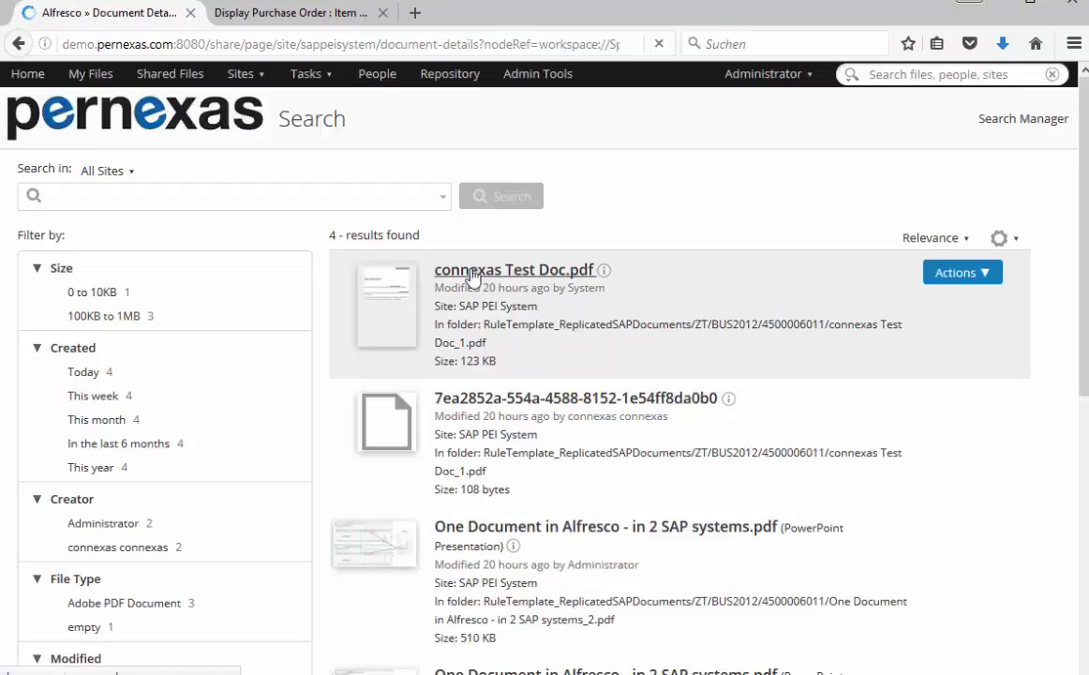
pyautogui.scroll(-5, 263, 336)
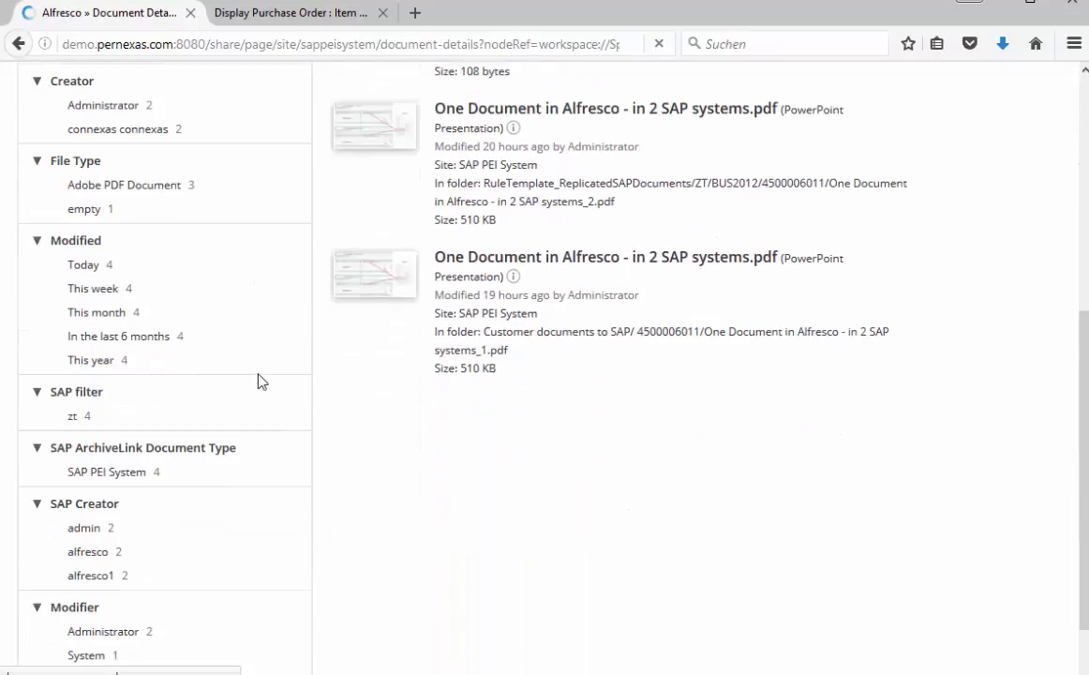
pyautogui.scroll(5, 312, 379)
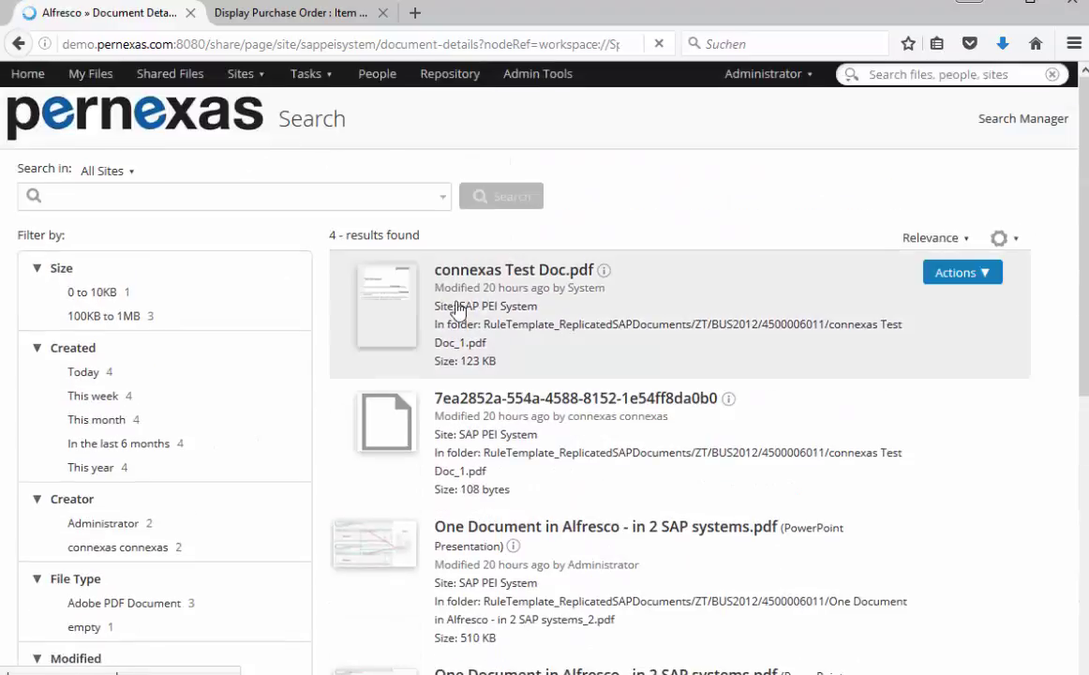